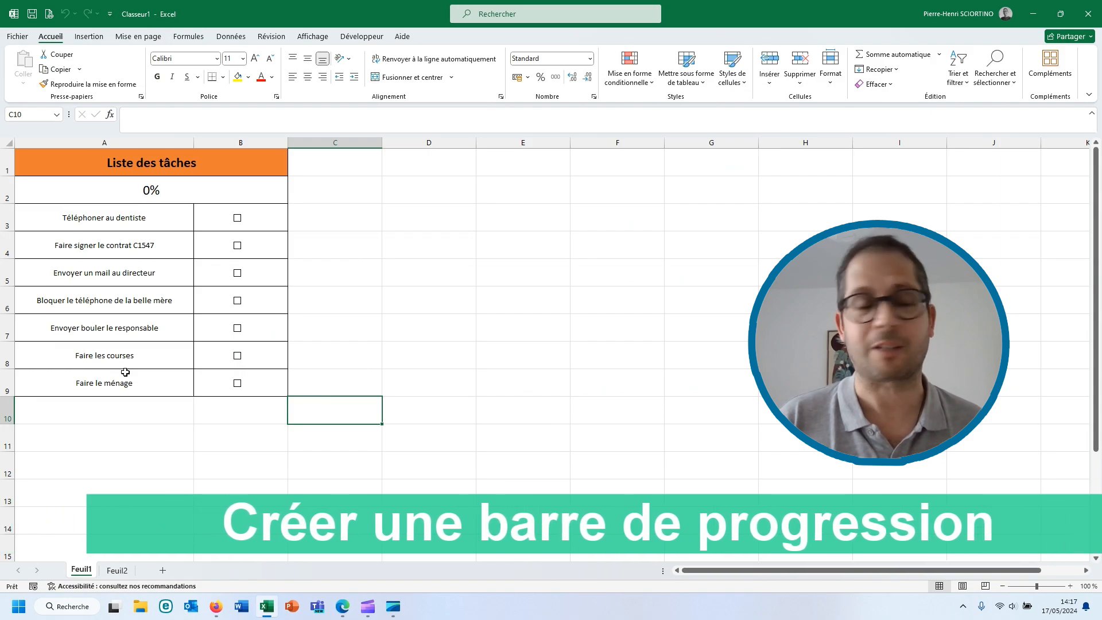
Tick the first three tasks in the finished example list, and untick the first two.
left_click(237, 218)
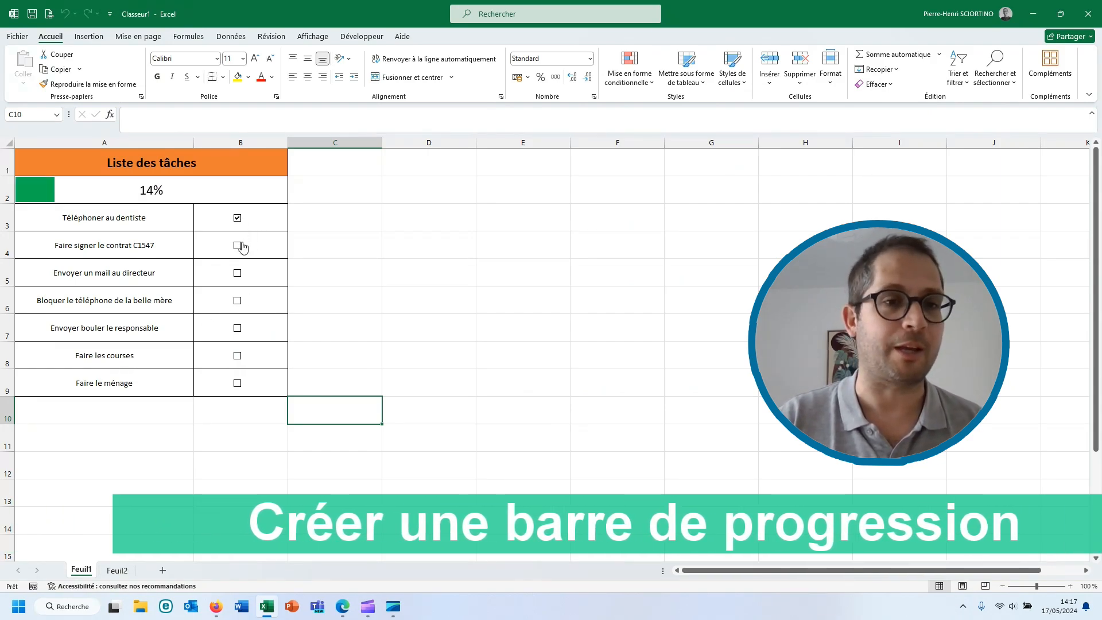
left_click(237, 245)
left_click(237, 273)
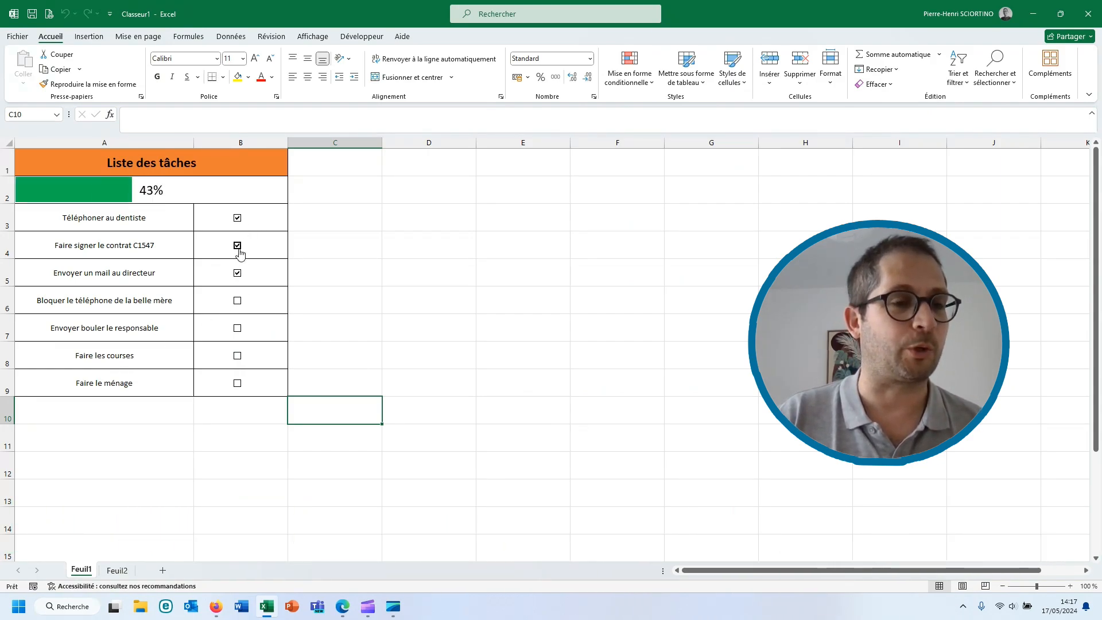
left_click(237, 245)
left_click(237, 218)
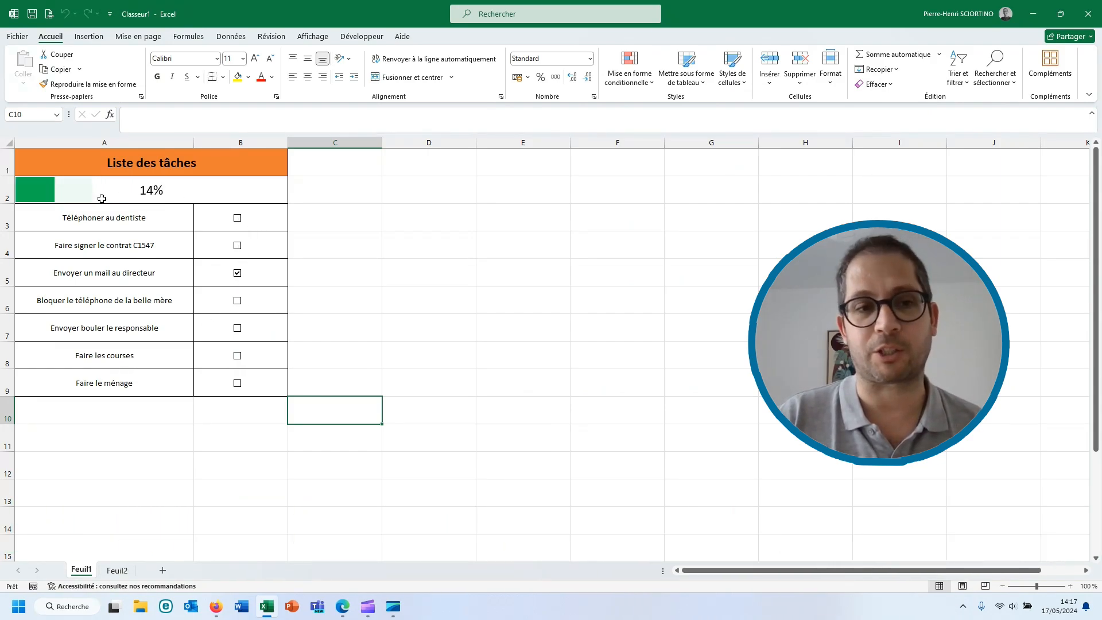
Tick all the remaining tasks in the example list, down to Faire le ménage.
left_click(238, 302)
left_click(237, 218)
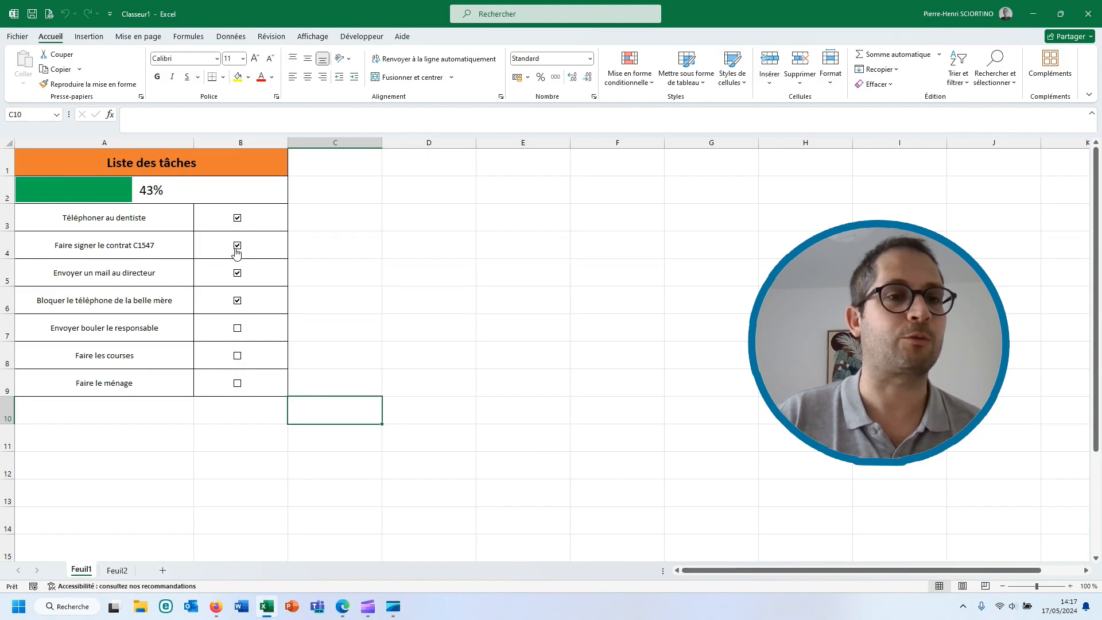
left_click(237, 327)
left_click(238, 356)
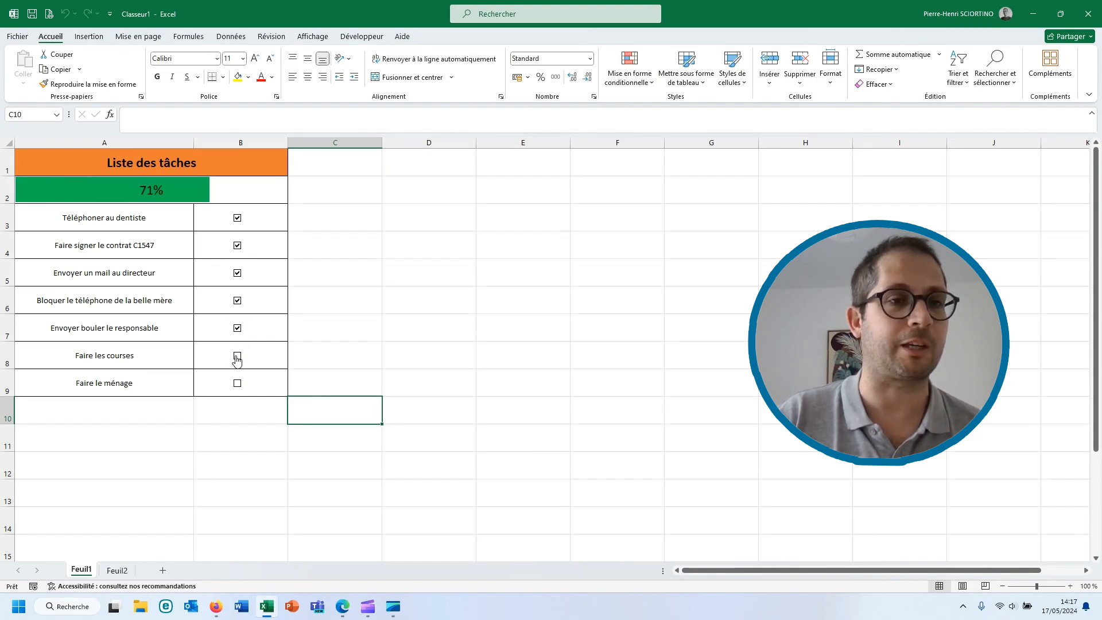
left_click(236, 385)
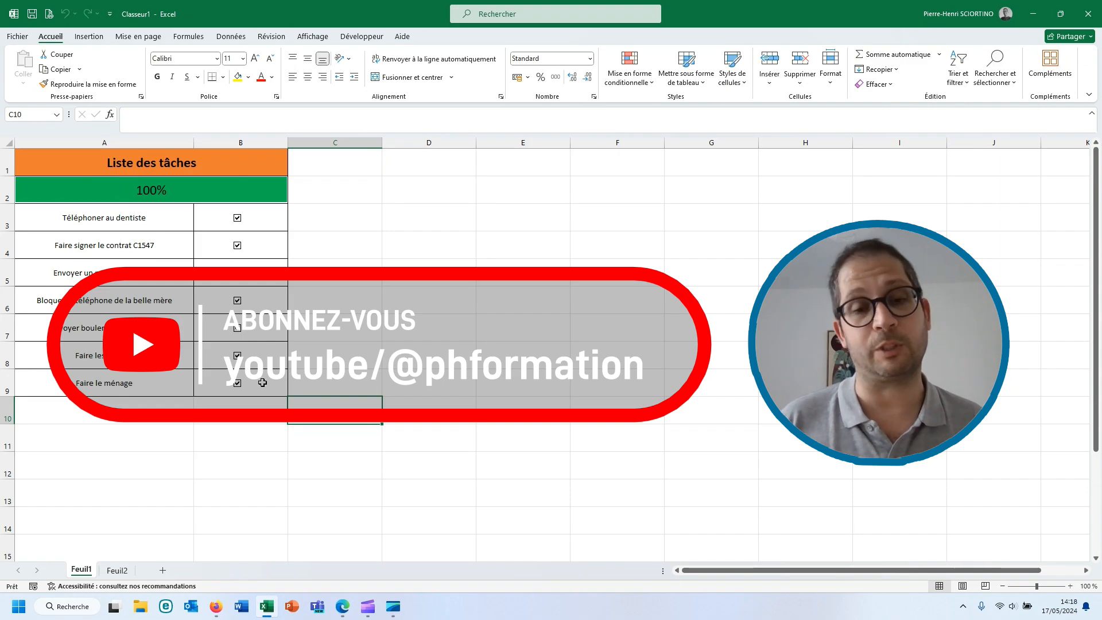
Switch to the sheet Feuil2 and review the tasks listed in A3:A9.
left_click(117, 571)
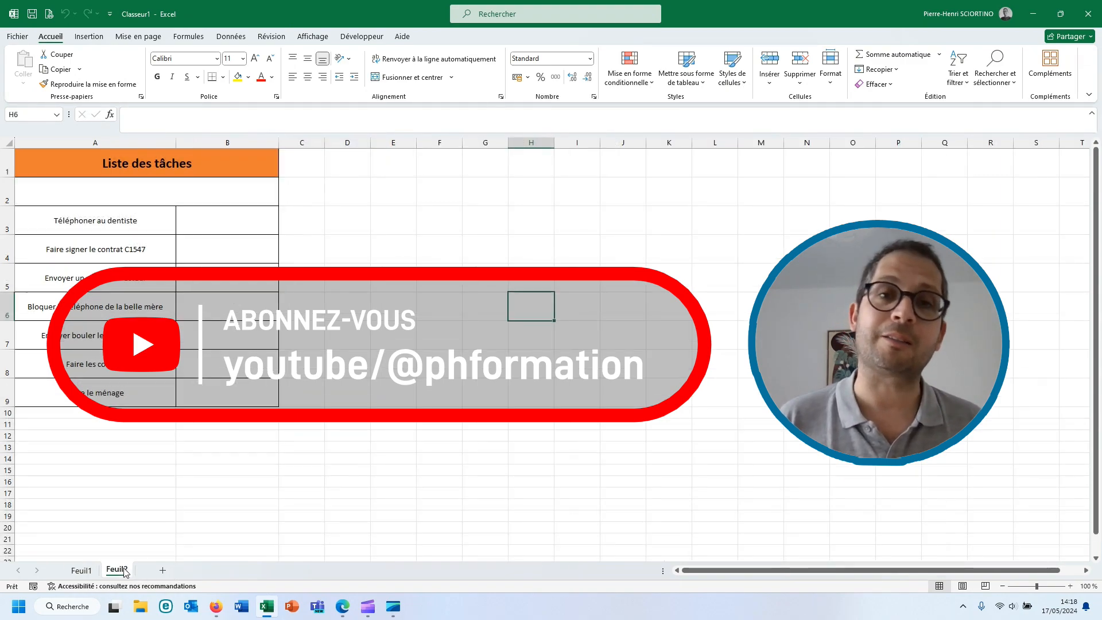
left_click(287, 299)
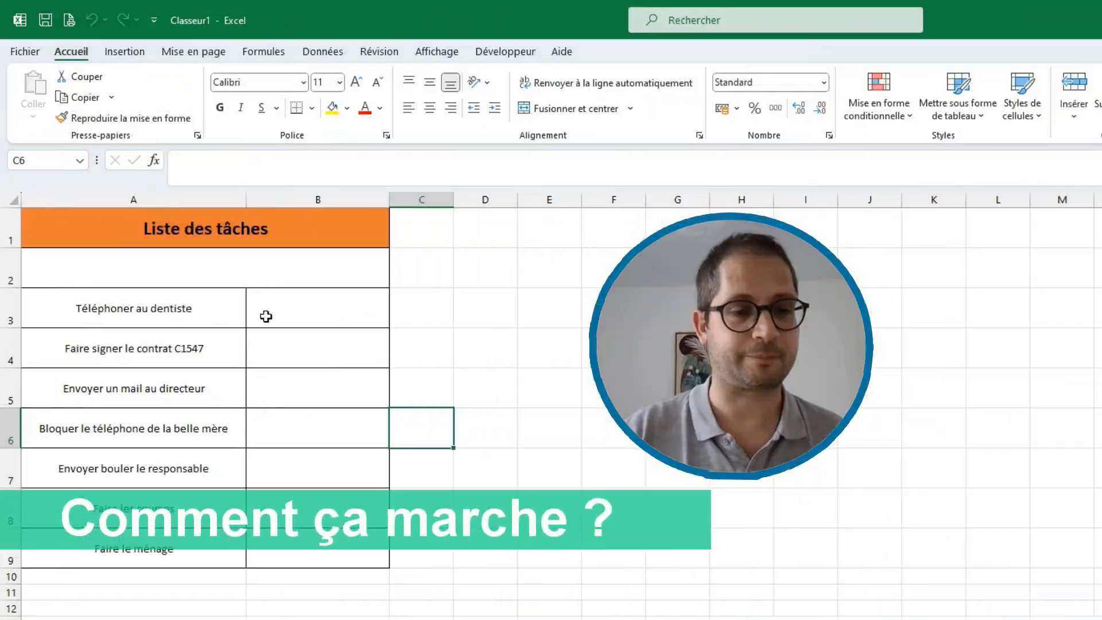
left_click_drag(190, 308, 174, 535)
left_click(192, 613)
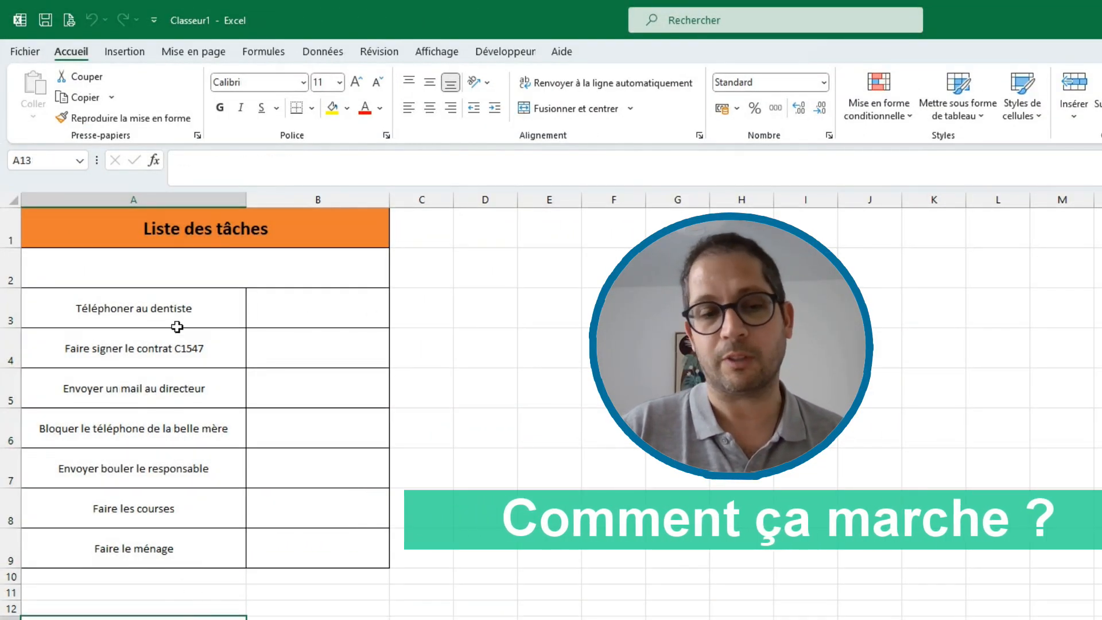
left_click(173, 401)
left_click(168, 440)
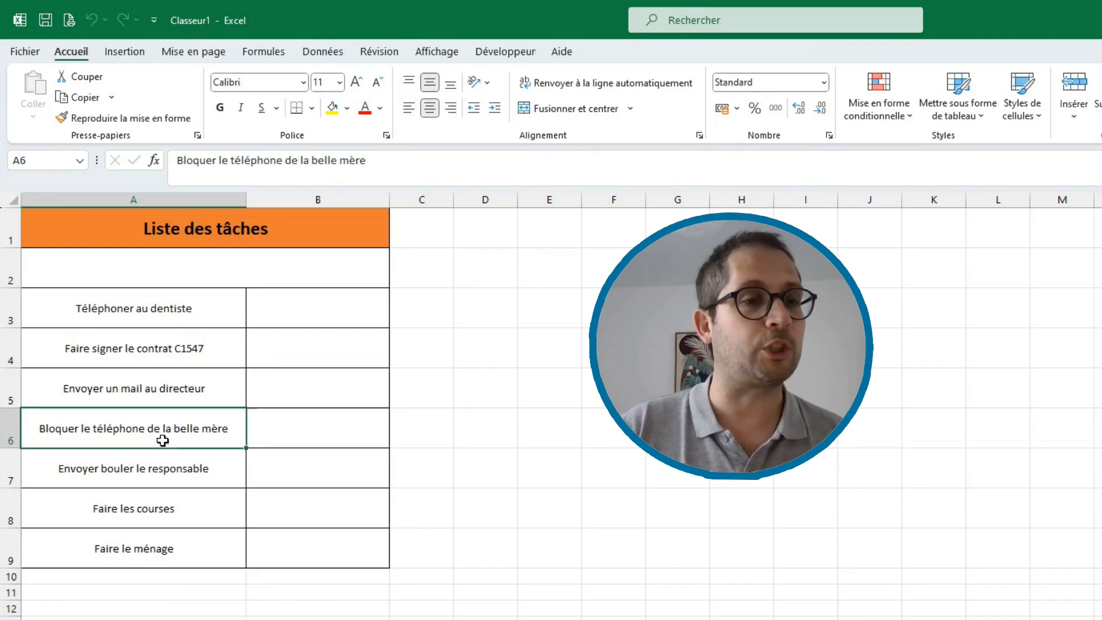
left_click(191, 466)
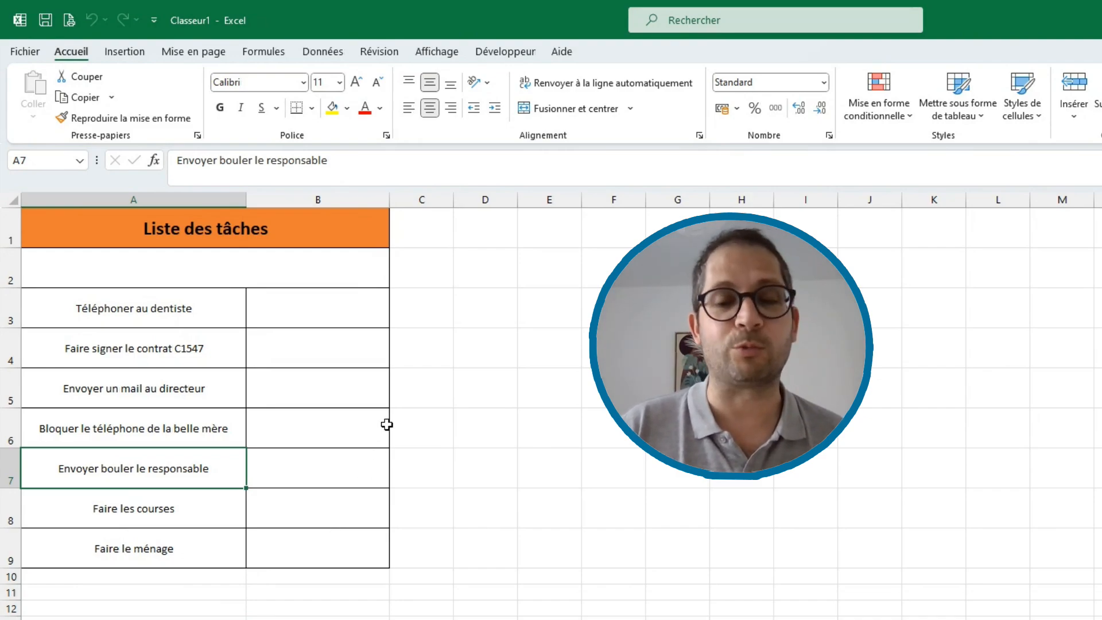
Check in the Excel options that Développeur is enabled among the main ribbon tabs, and close the options.
left_click(514, 57)
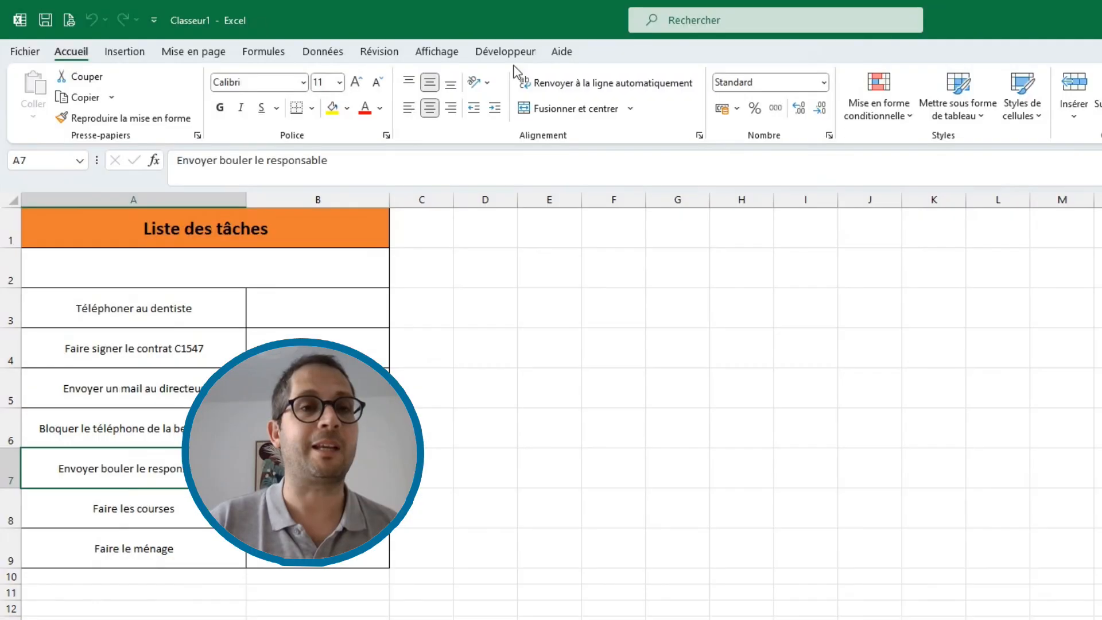
left_click(513, 60)
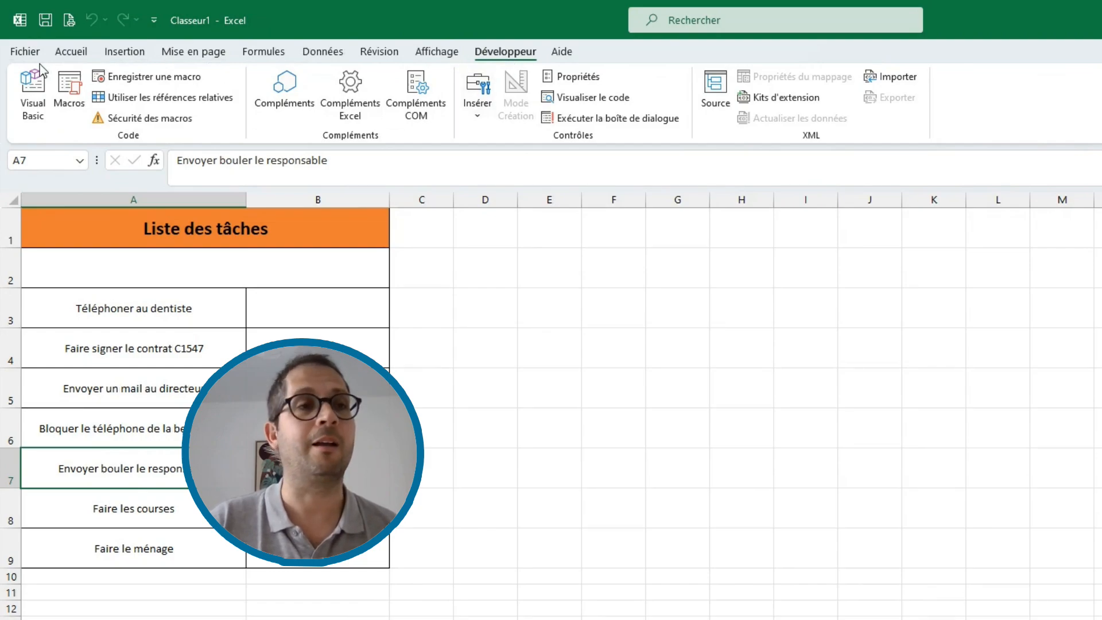
left_click(24, 56)
key("Escape")
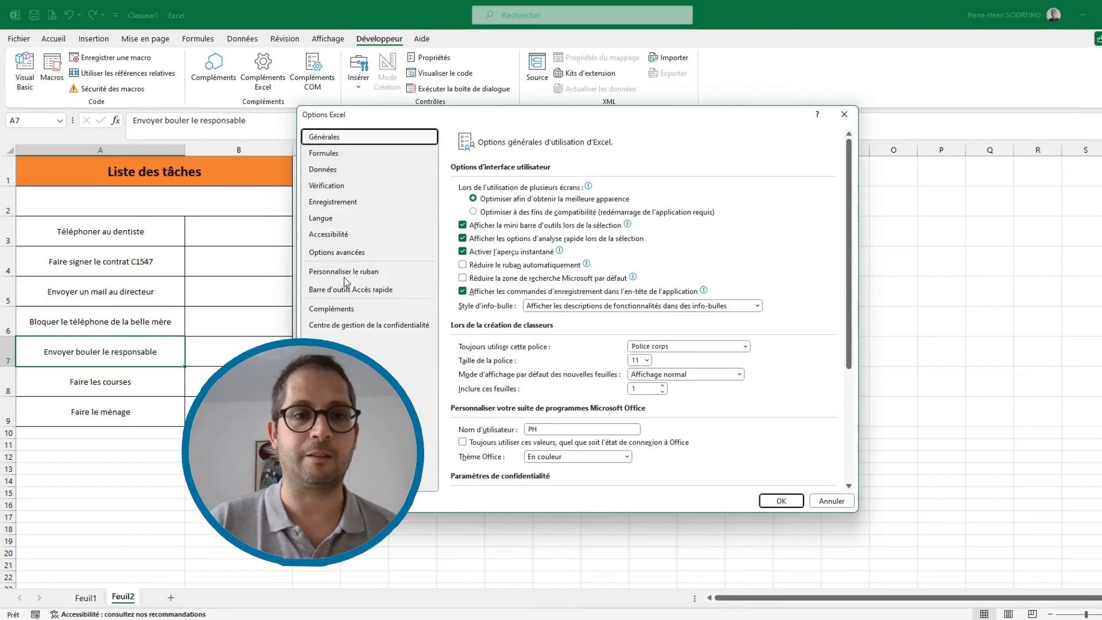
left_click(346, 273)
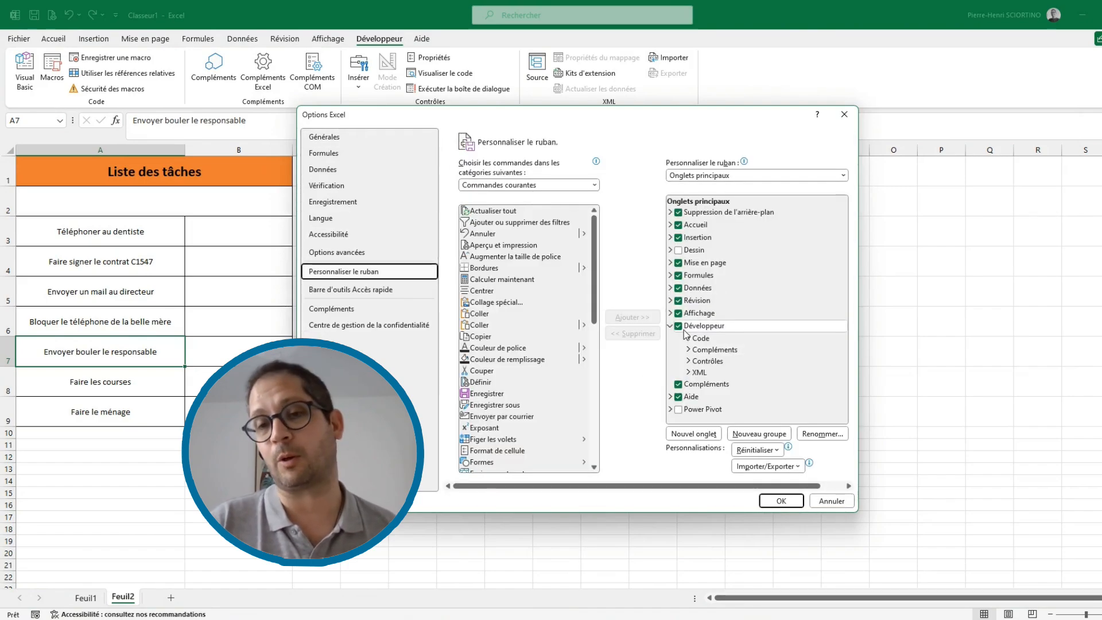
left_click(844, 114)
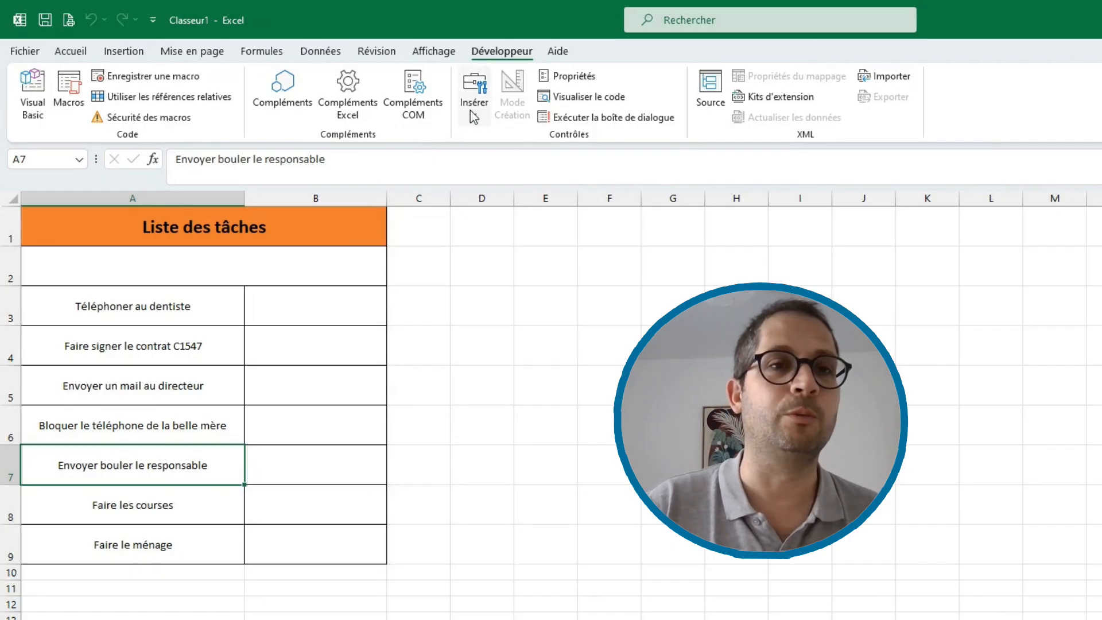
Insert a form-control checkbox in cell B3, next to Téléphoner au dentiste, and delete its caption text.
left_click(474, 110)
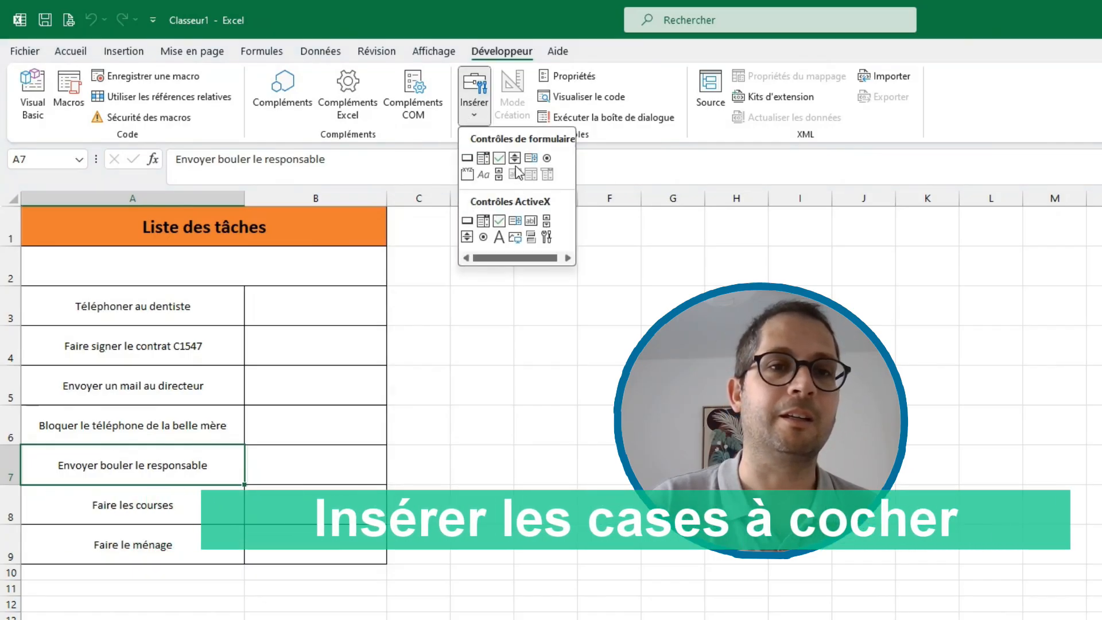
left_click(500, 159)
left_click_drag(301, 299, 326, 318)
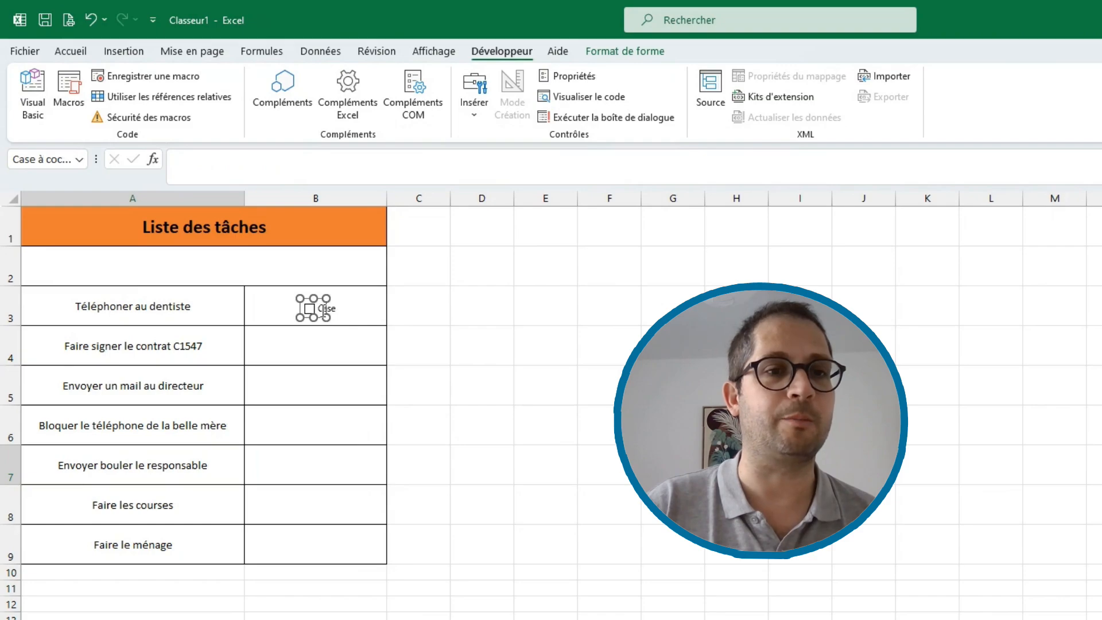
left_click(323, 309)
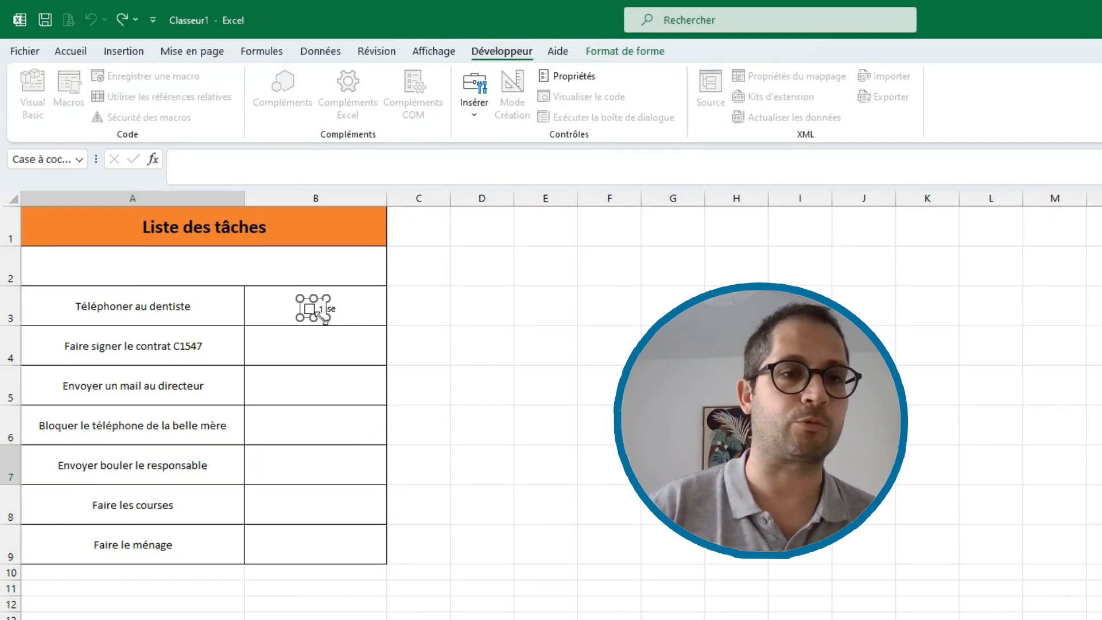
key("BackSpace")
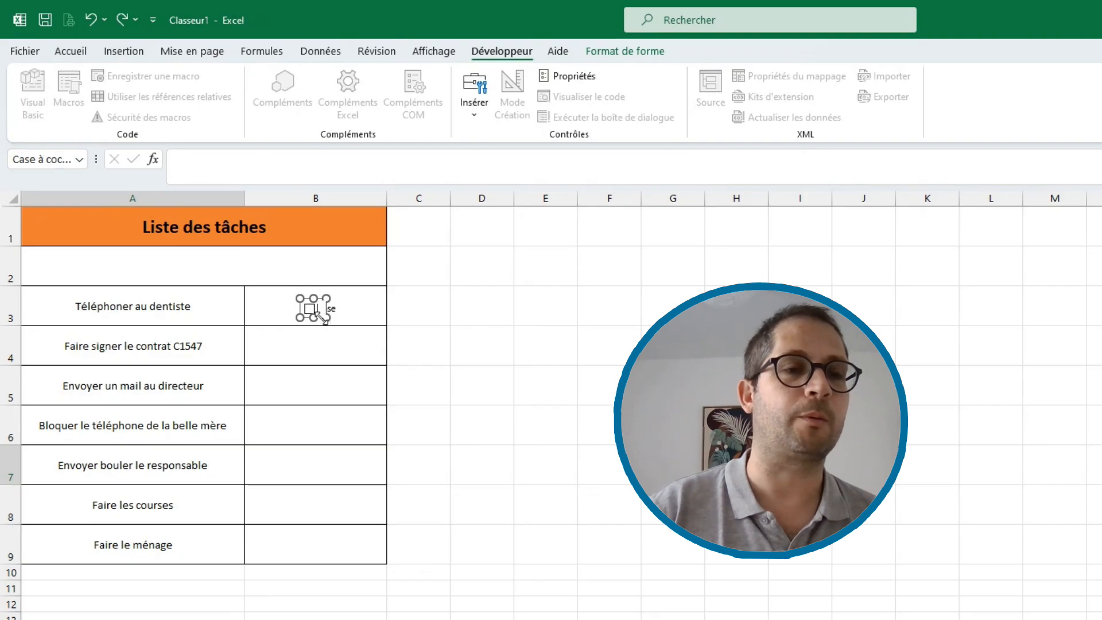
left_click(455, 340)
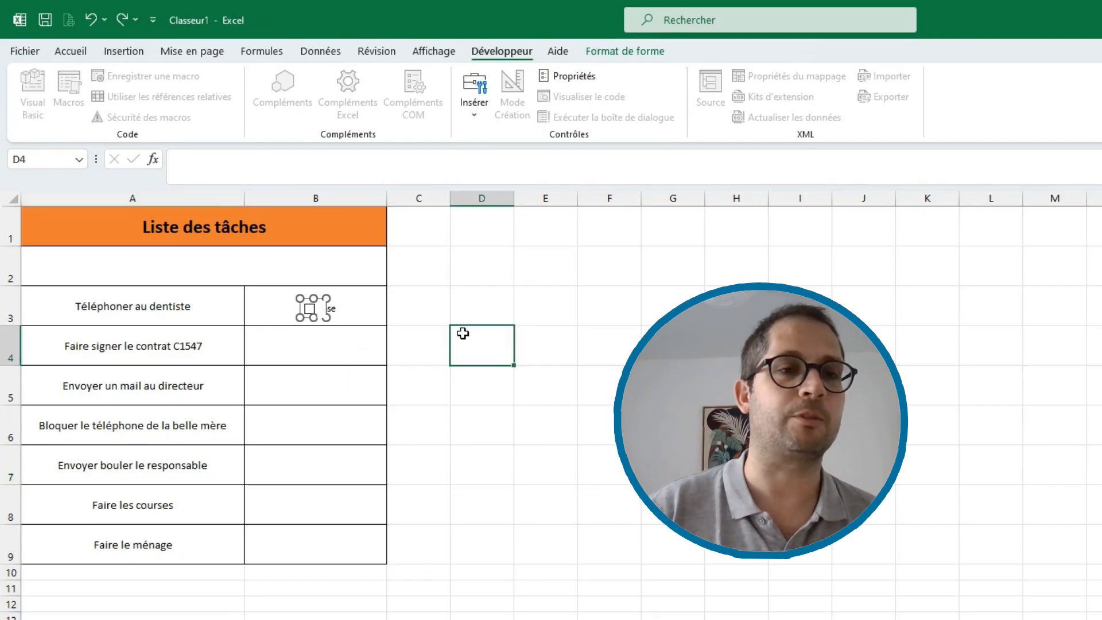
Move the checkbox slightly to centre it in cell B3, and deselect it.
left_click(310, 310)
right_click(310, 310)
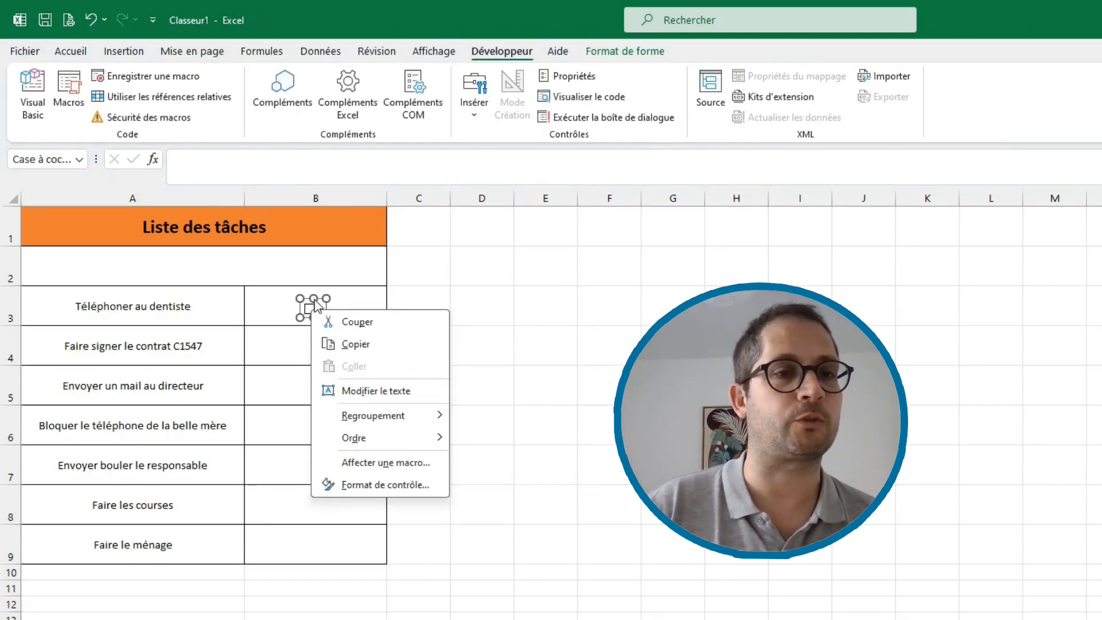
left_click(307, 300)
left_click_drag(309, 299, 311, 294)
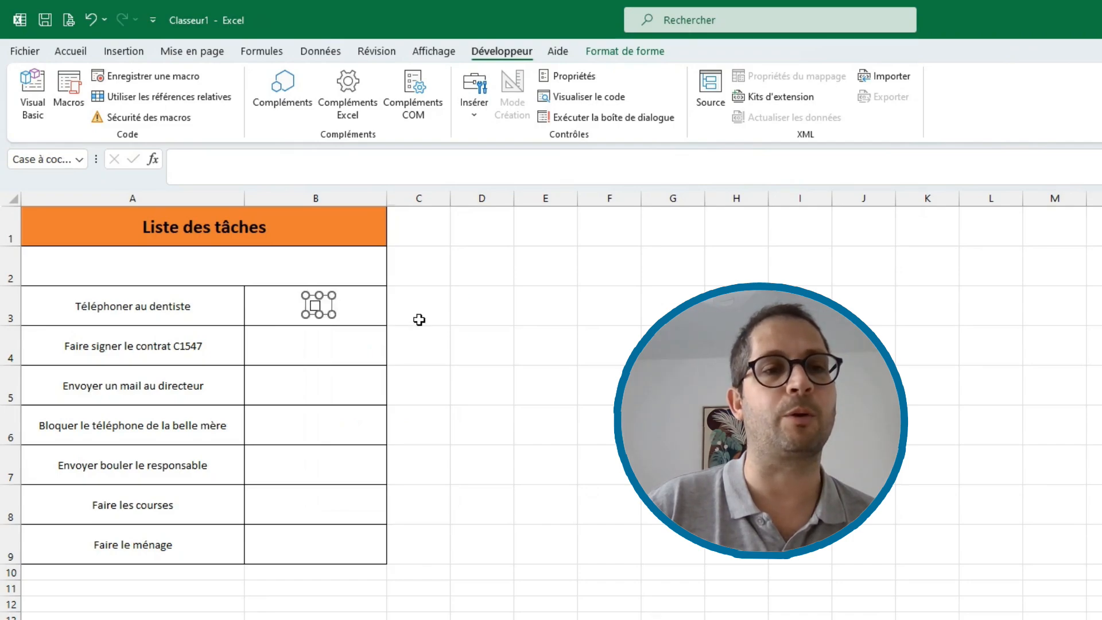
left_click(419, 319)
left_click(458, 354)
Fill cell B3 with its checkbox down to B9 so every task has a checkbox.
left_click(374, 320)
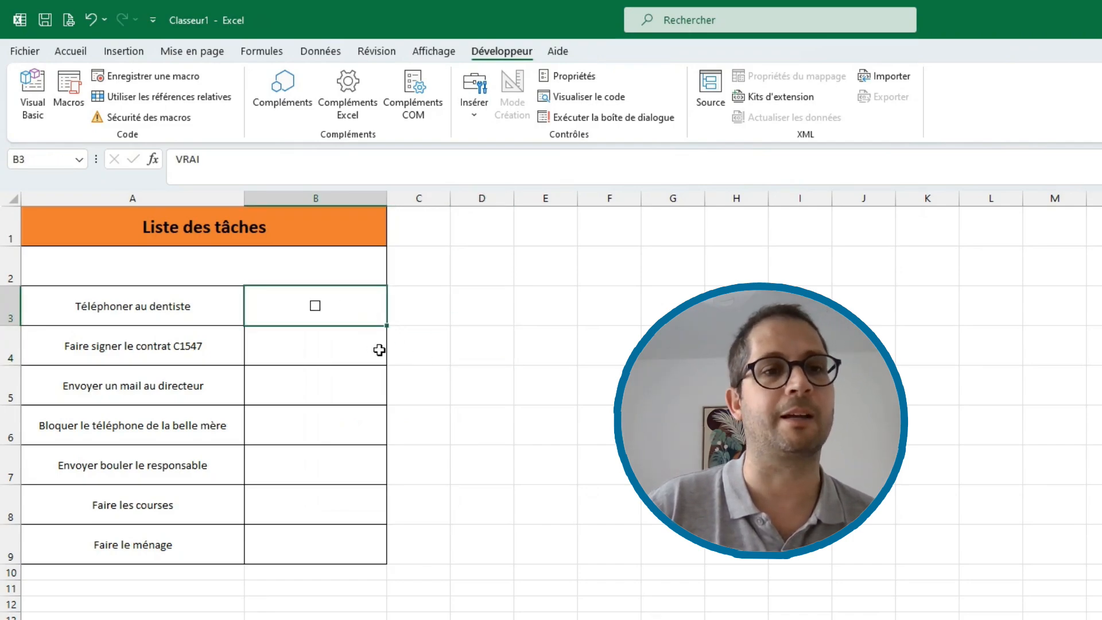
left_click_drag(386, 328, 376, 562)
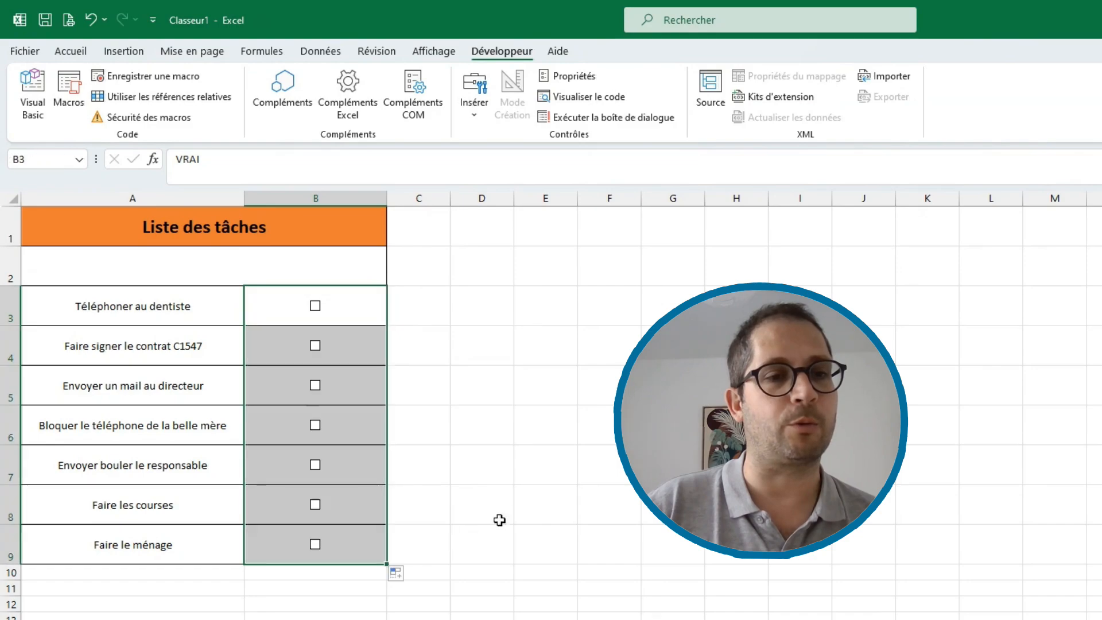
left_click(524, 439)
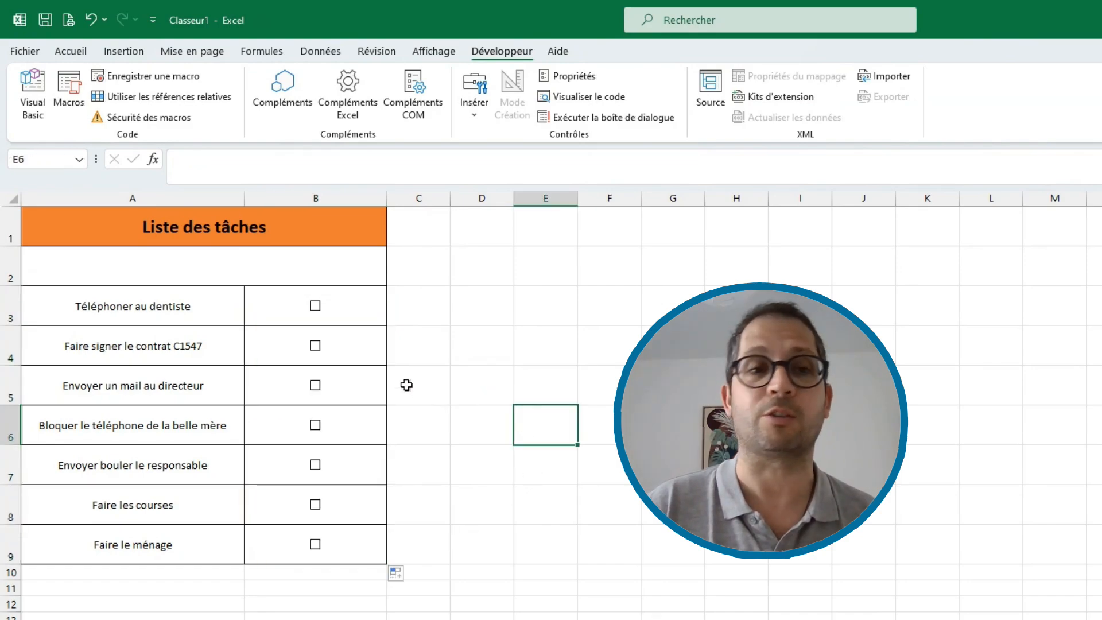
Test the checkboxes in B3 and B4 by ticking and unticking both.
left_click(316, 306)
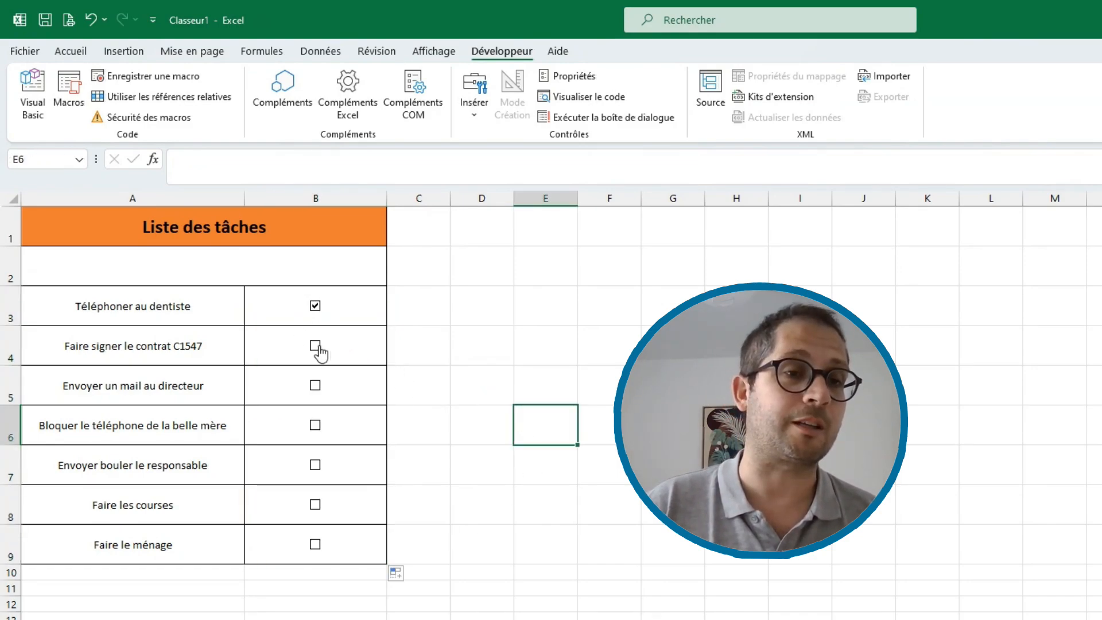
left_click(315, 347)
left_click(316, 306)
left_click(315, 347)
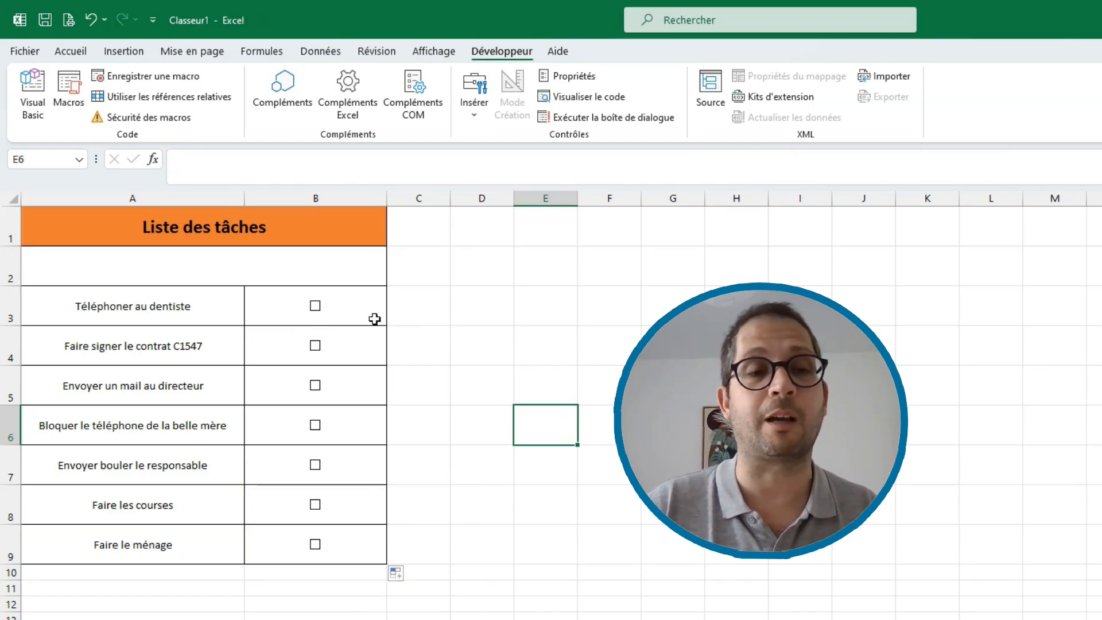
Link the checkbox of the task Téléphoner au dentiste to cell $B$3 in its control format, and deselect it.
right_click(318, 312)
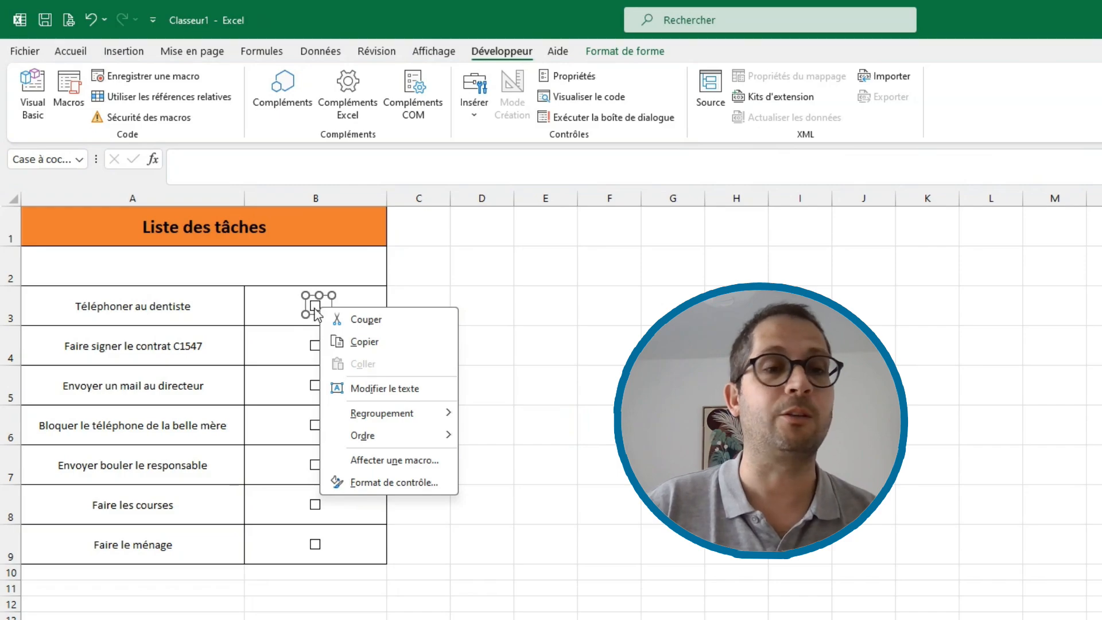
left_click(374, 485)
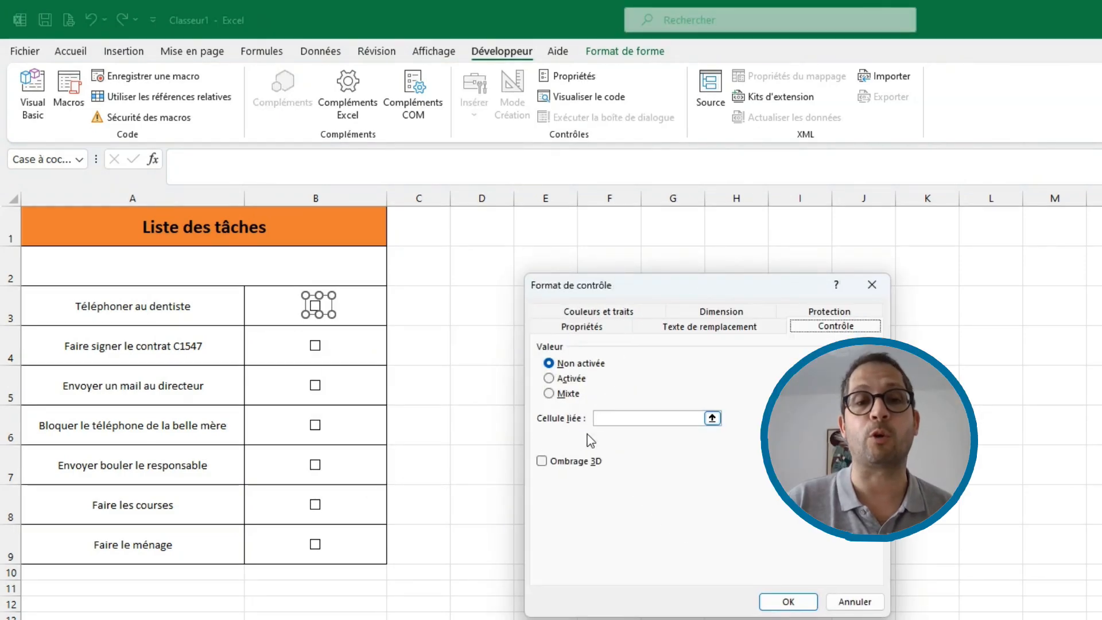
left_click(607, 420)
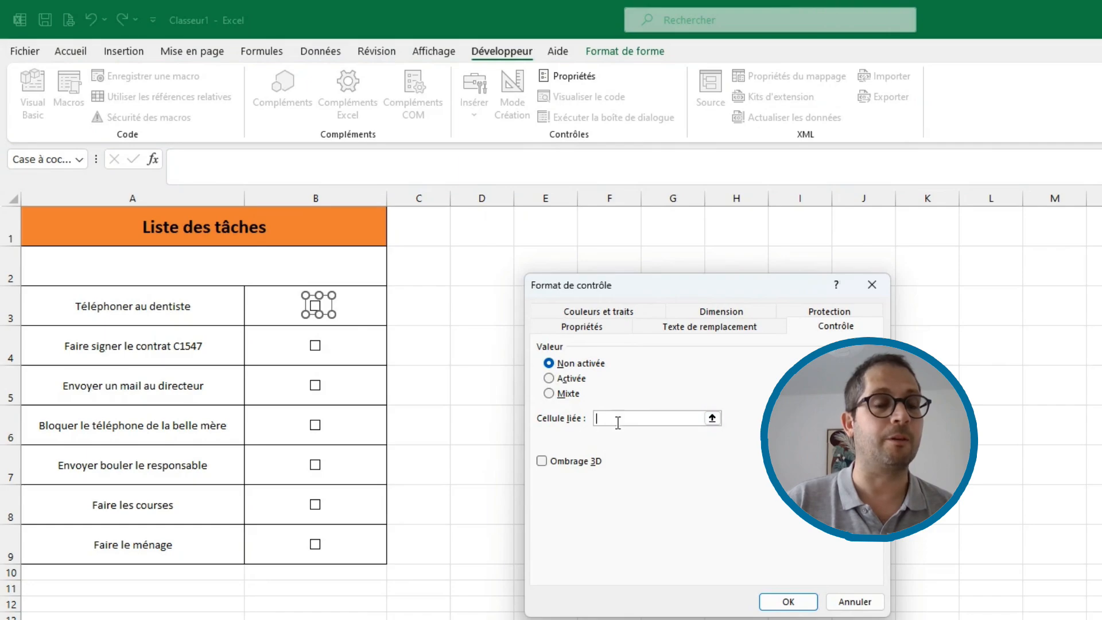
left_click(372, 304)
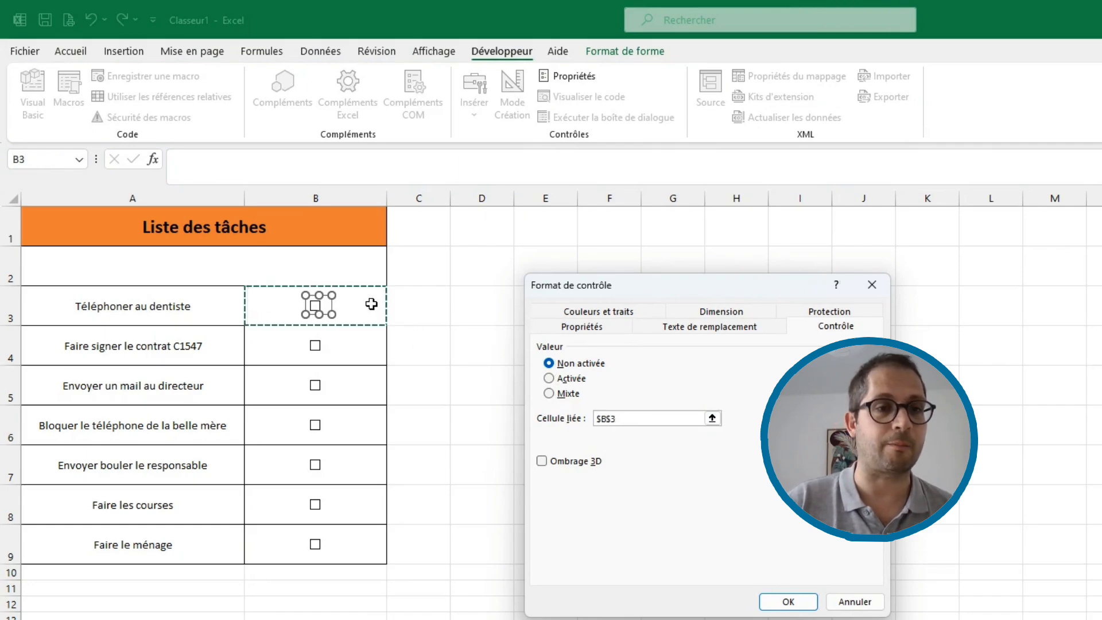
left_click(769, 600)
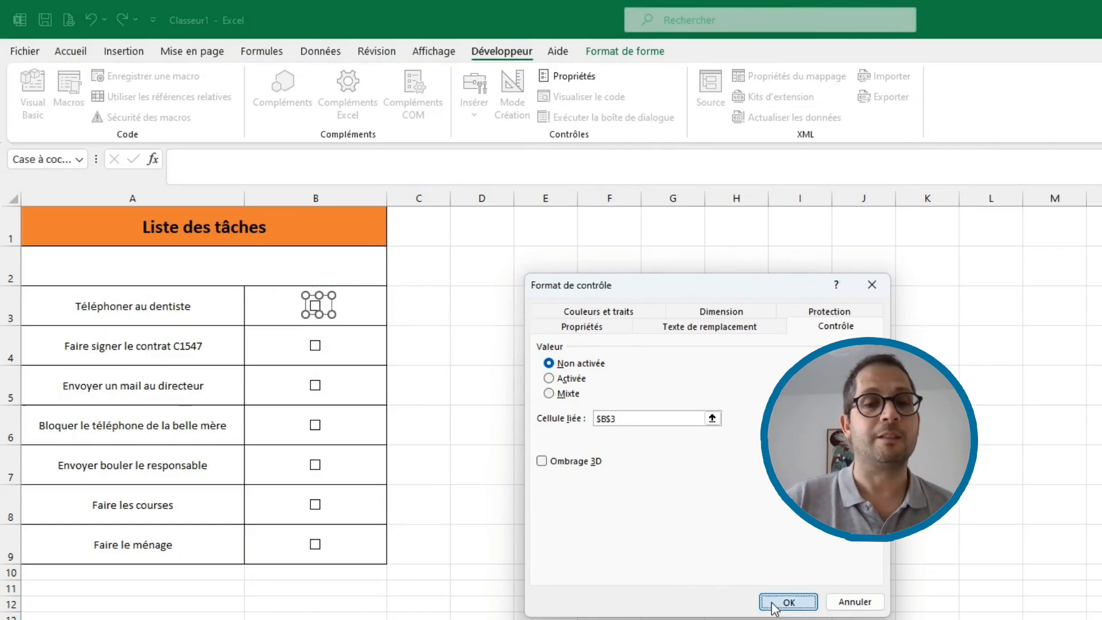
left_click(726, 546)
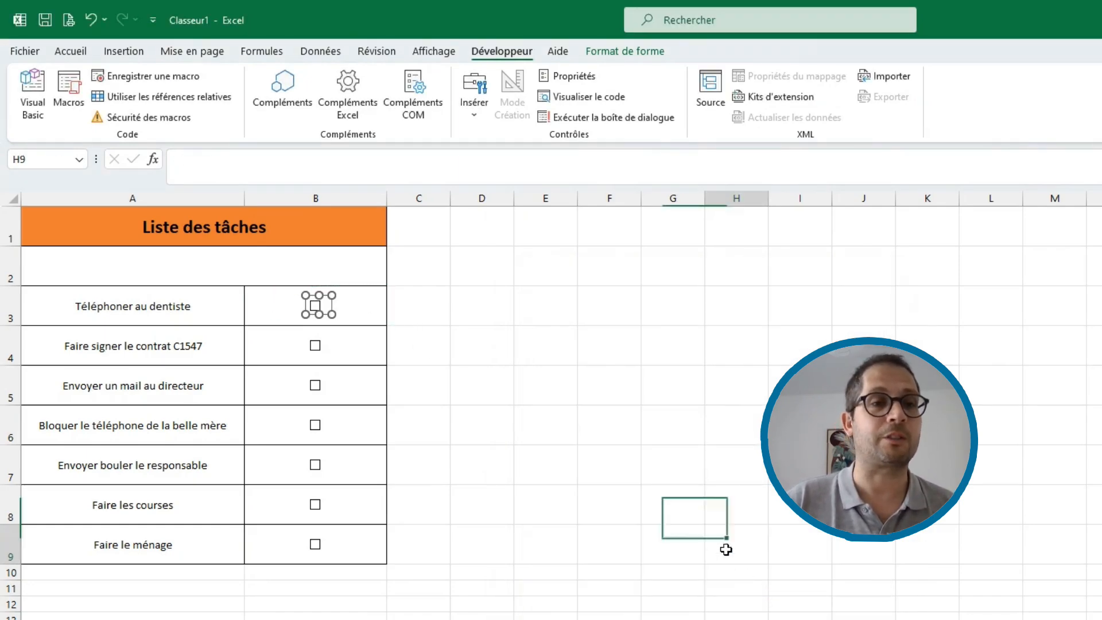
left_click(316, 306)
left_click(396, 336)
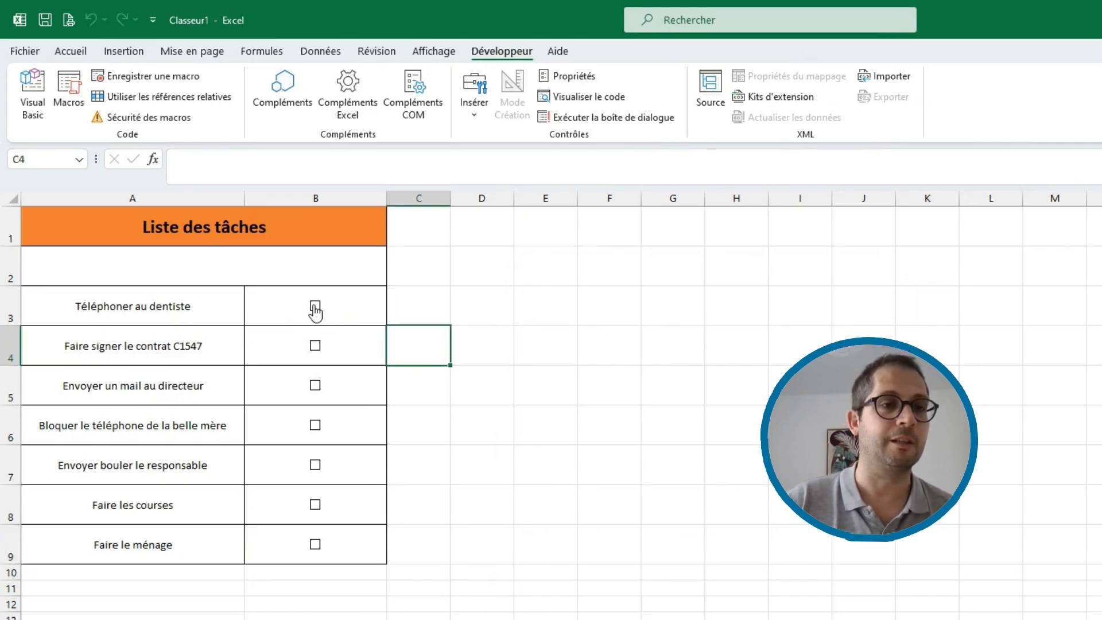
Test the checkbox of the task Téléphoner au dentiste by ticking and unticking it.
left_click(489, 352)
left_click(315, 309)
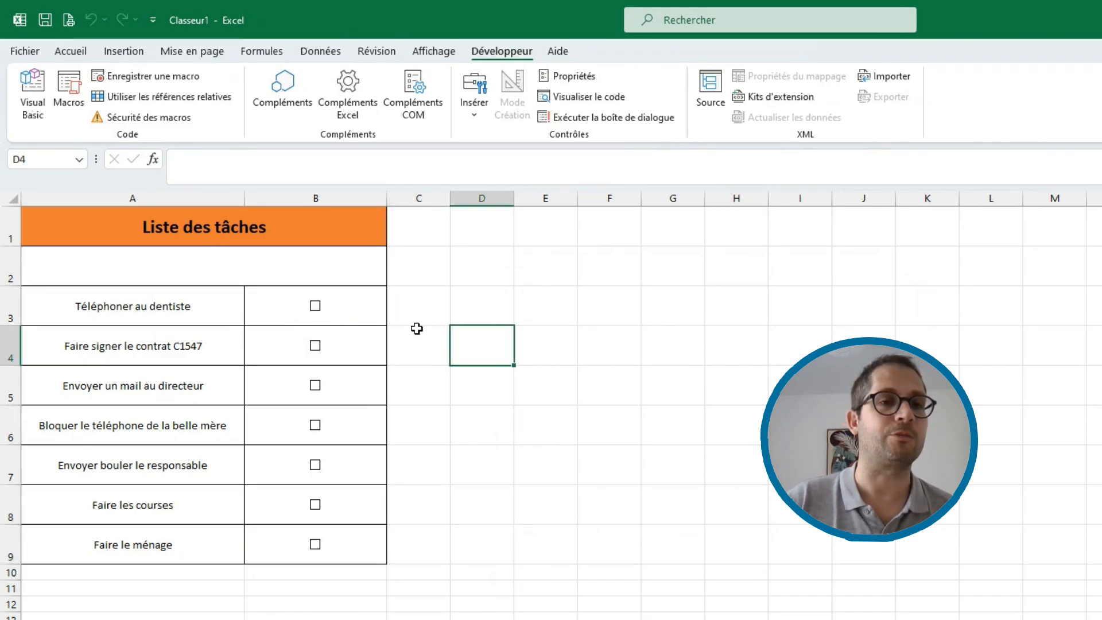
left_click(315, 308)
left_click(316, 309)
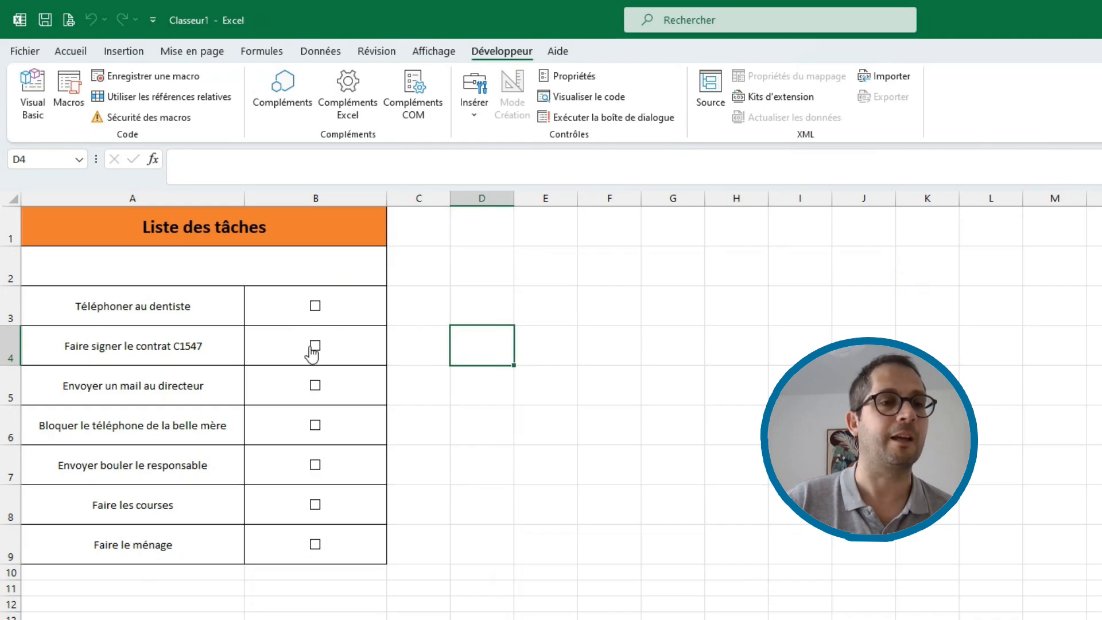
Link the checkbox of the task Faire signer le contrat C1547 to cell $B$4 in its control format, and deselect it.
right_click(315, 352)
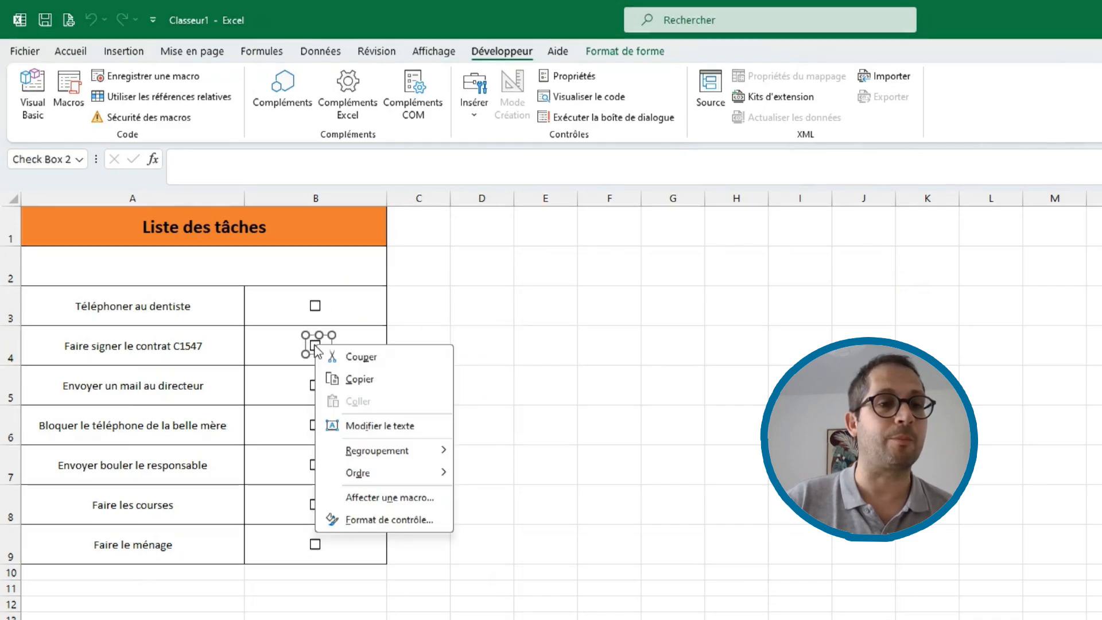
left_click(356, 526)
left_click(574, 423)
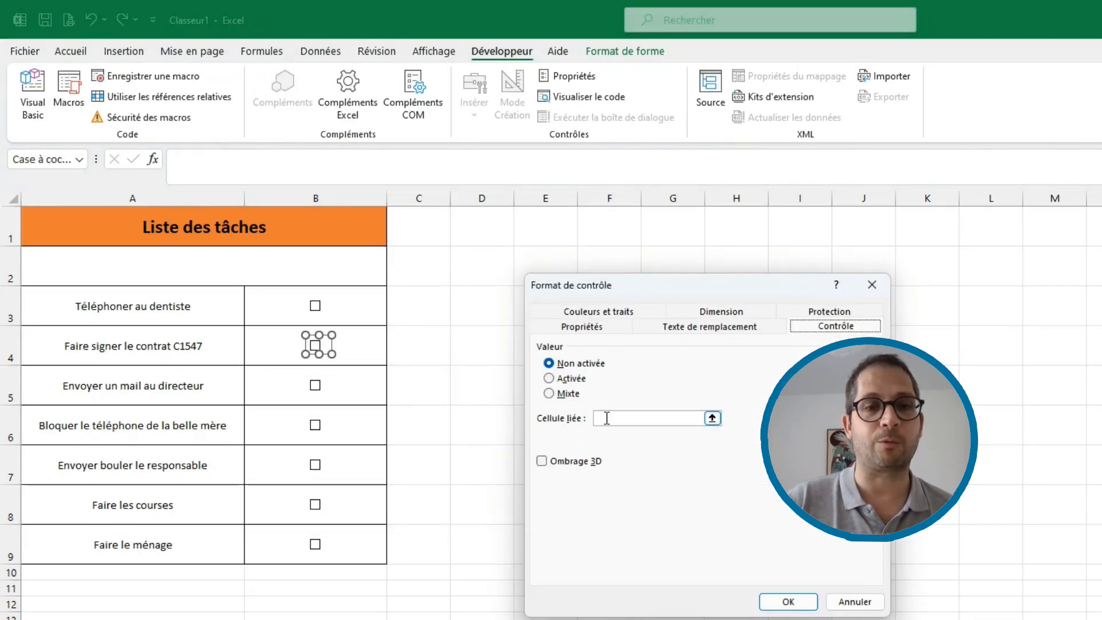
left_click(369, 346)
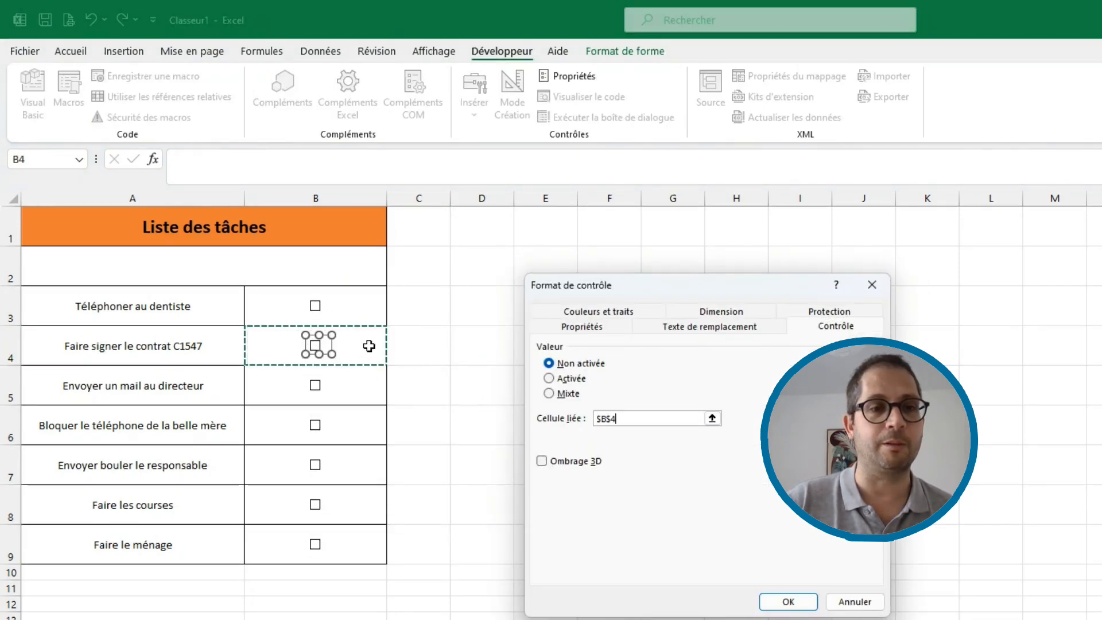
left_click(784, 600)
left_click(350, 387)
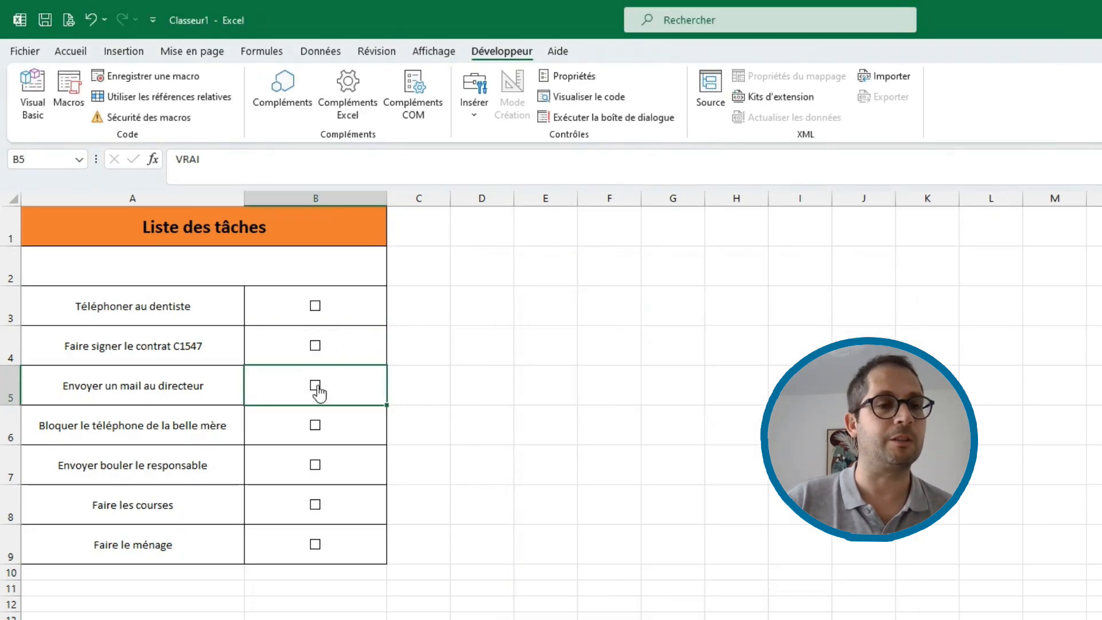
Open the control format settings of the checkbox for the task Envoyer un mail au directeur.
right_click(318, 389)
left_click(391, 560)
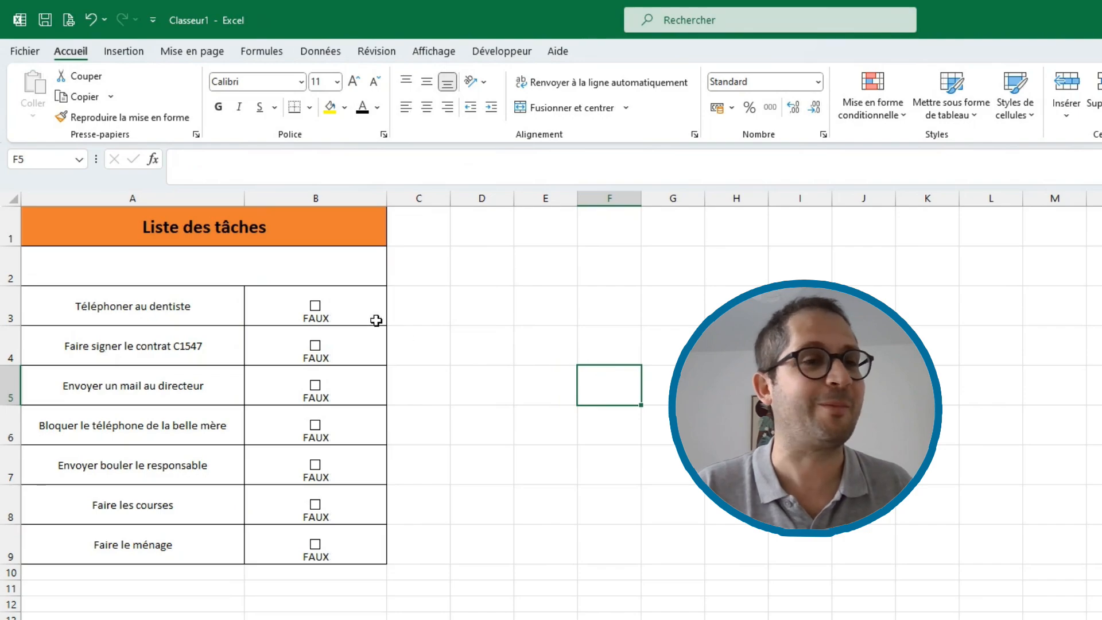
Tick and untick the Téléphoner au dentiste checkbox to check the linked value in cell B3.
left_click(316, 307)
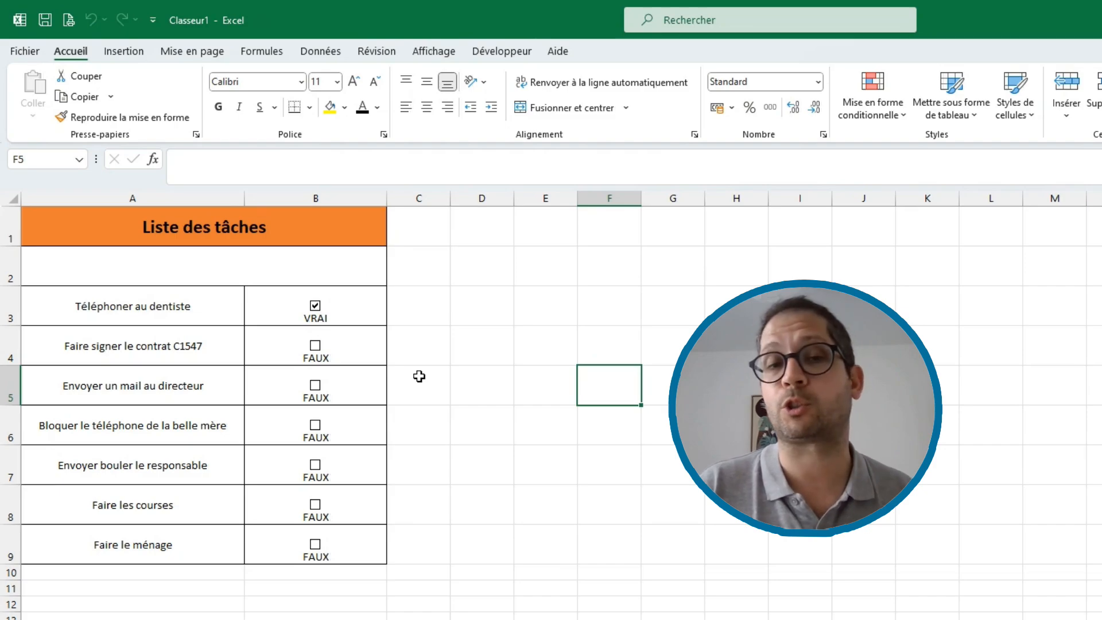
left_click(317, 307)
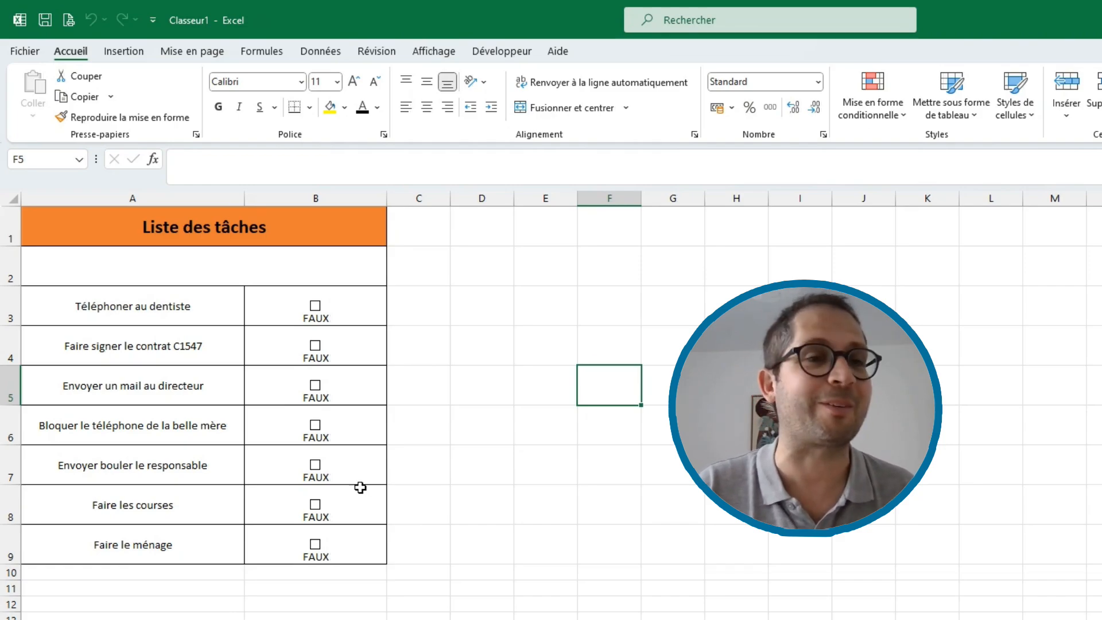
Set the font colour of cells B3:B9 to white to hide the linked values, and try the checkbox in B3.
left_click_drag(356, 316, 350, 549)
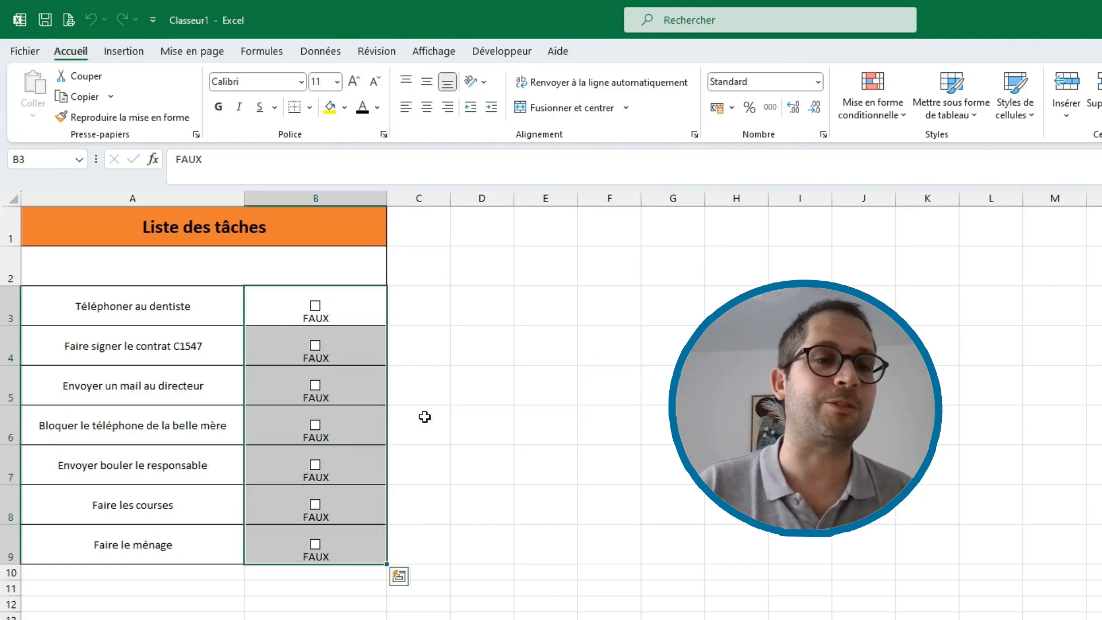
left_click(378, 107)
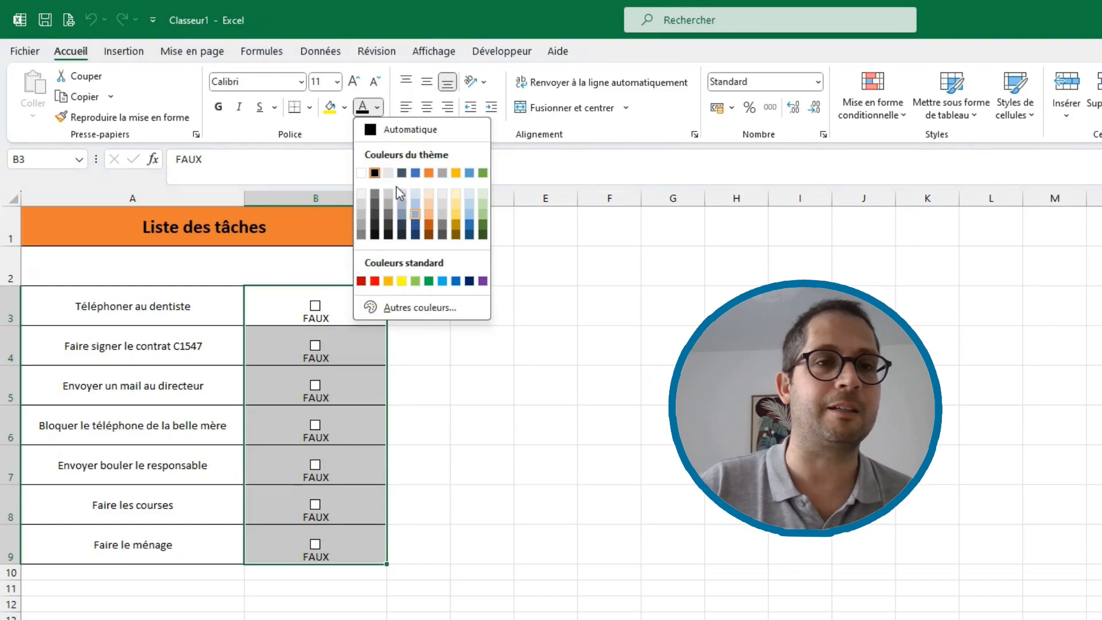
left_click(361, 173)
left_click(523, 340)
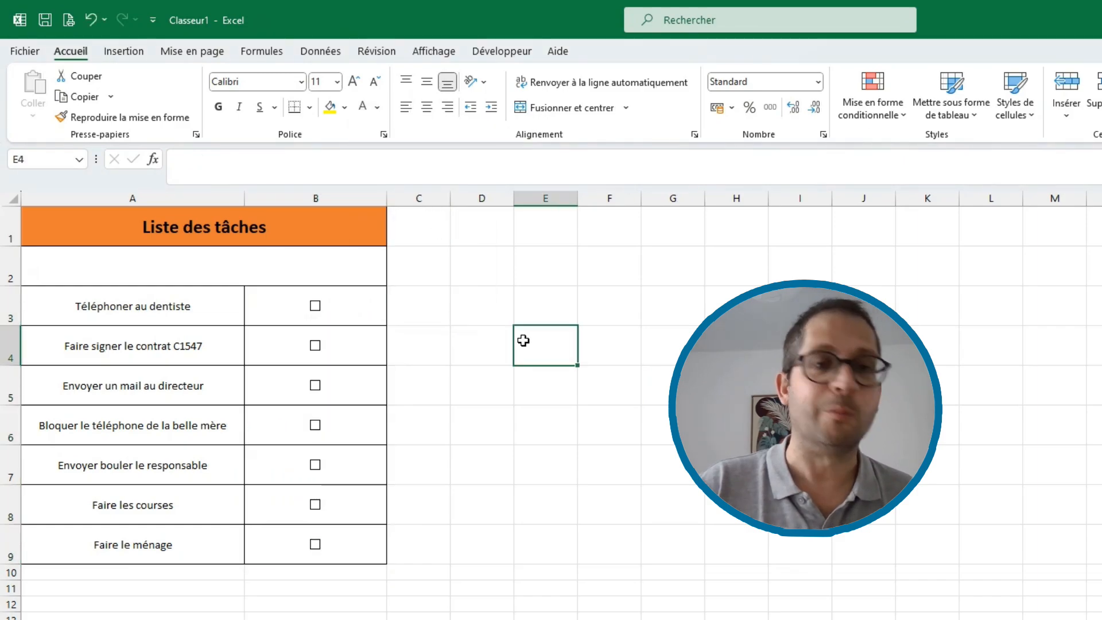
left_click(316, 309)
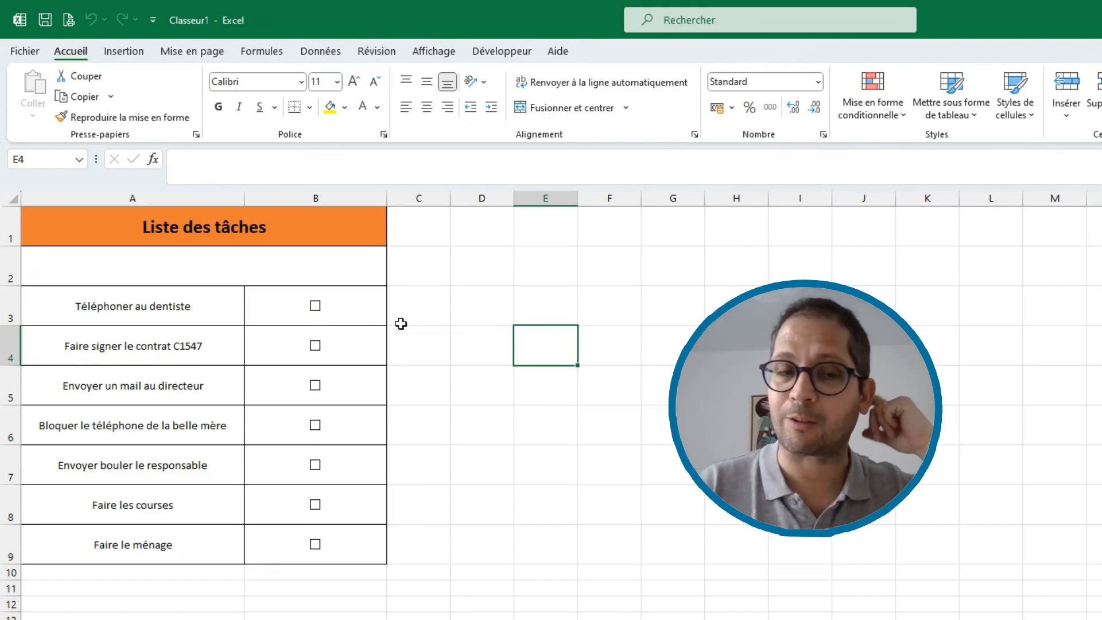
Create a new conditional formatting rule for merged cell A2 with the Barre de données style.
left_click(217, 273)
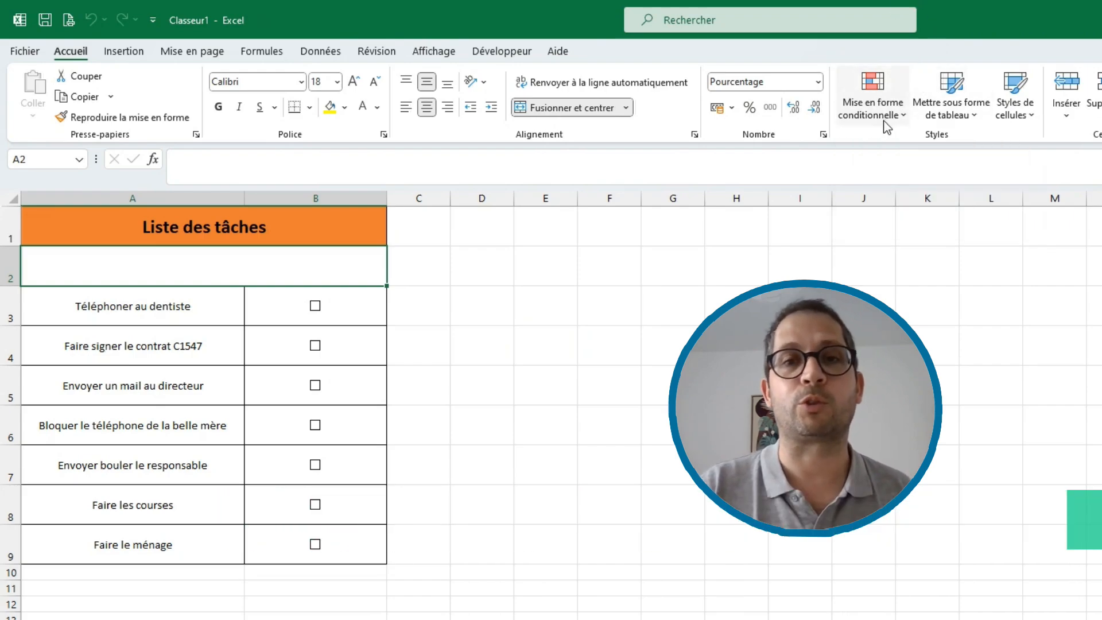
left_click(884, 115)
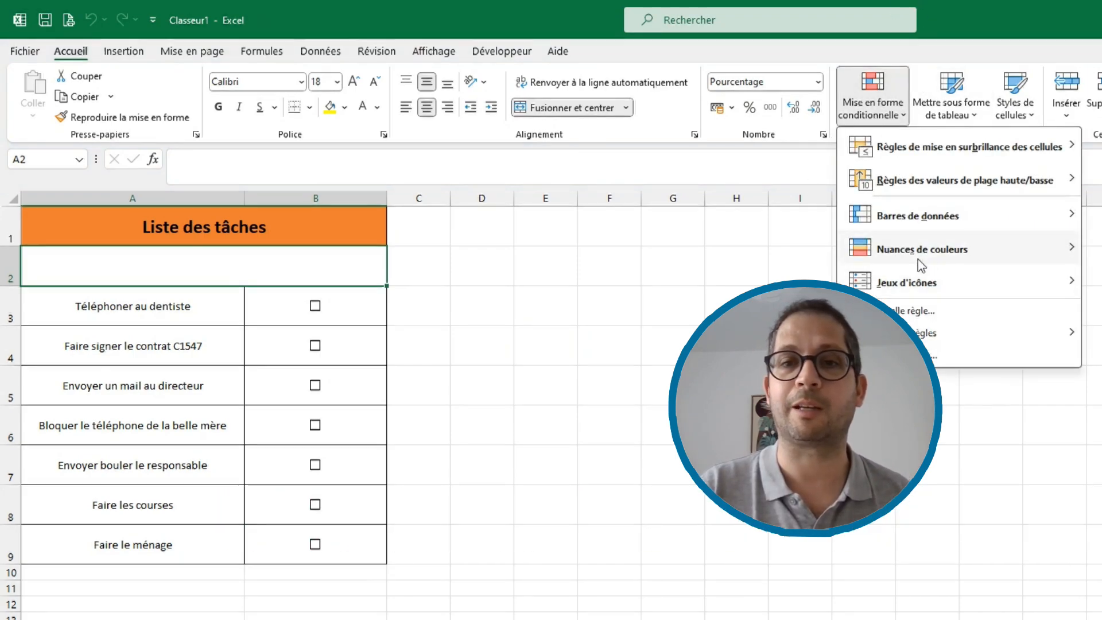
left_click(931, 312)
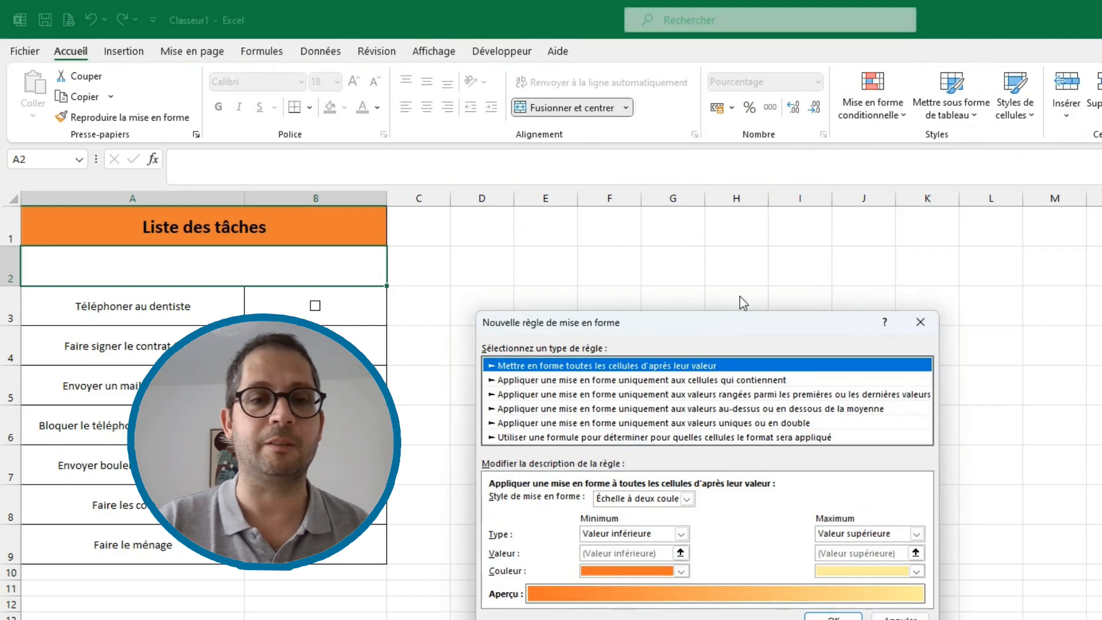
left_click_drag(716, 320, 667, 208)
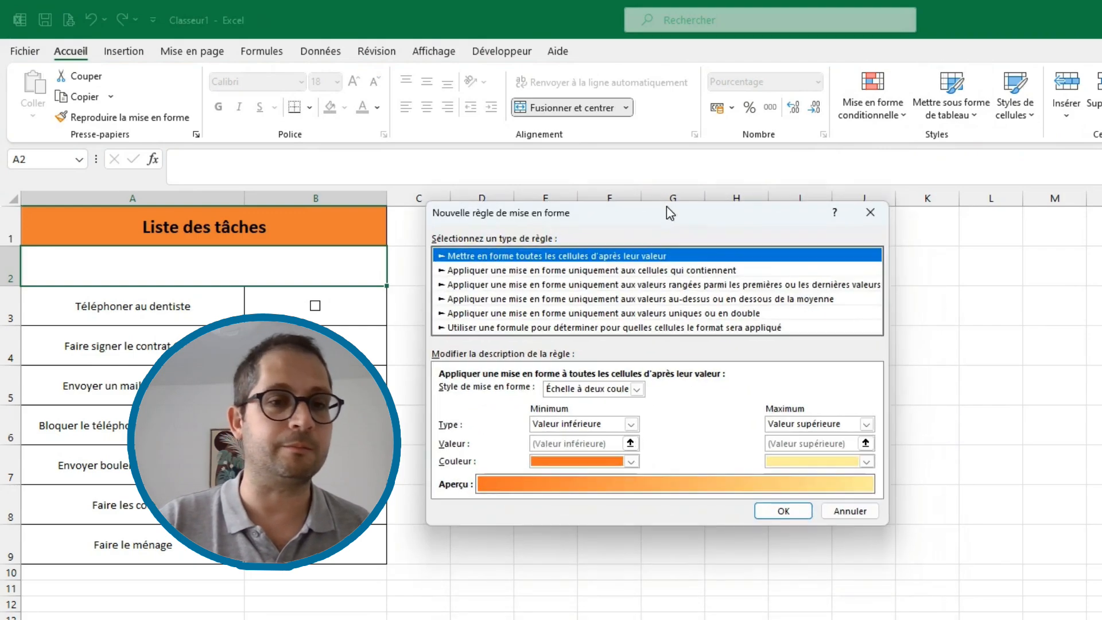
left_click(635, 389)
left_click(591, 425)
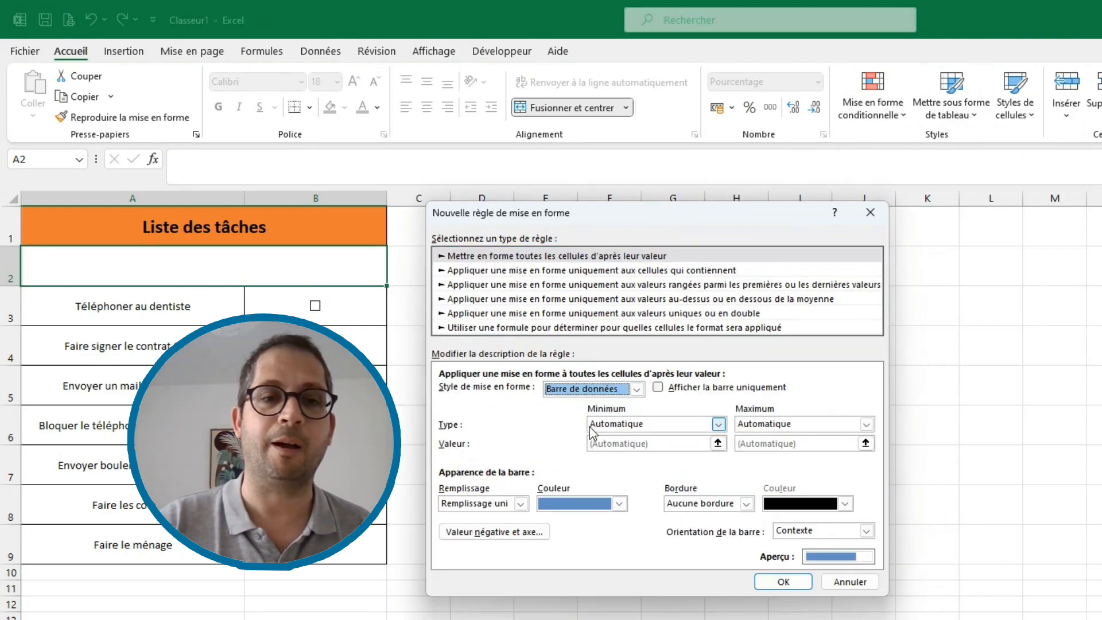
Set the data bar's minimum and maximum types to Nombre, with values 0 and 1, and apply the rule.
left_click(639, 426)
left_click(758, 425)
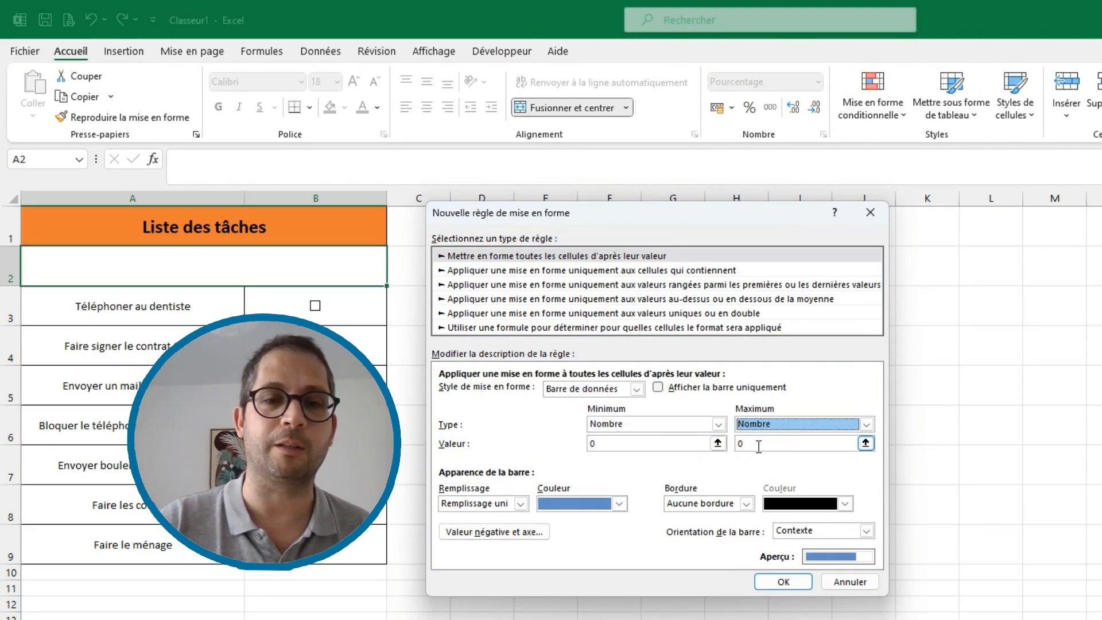
left_click(756, 446)
type("1")
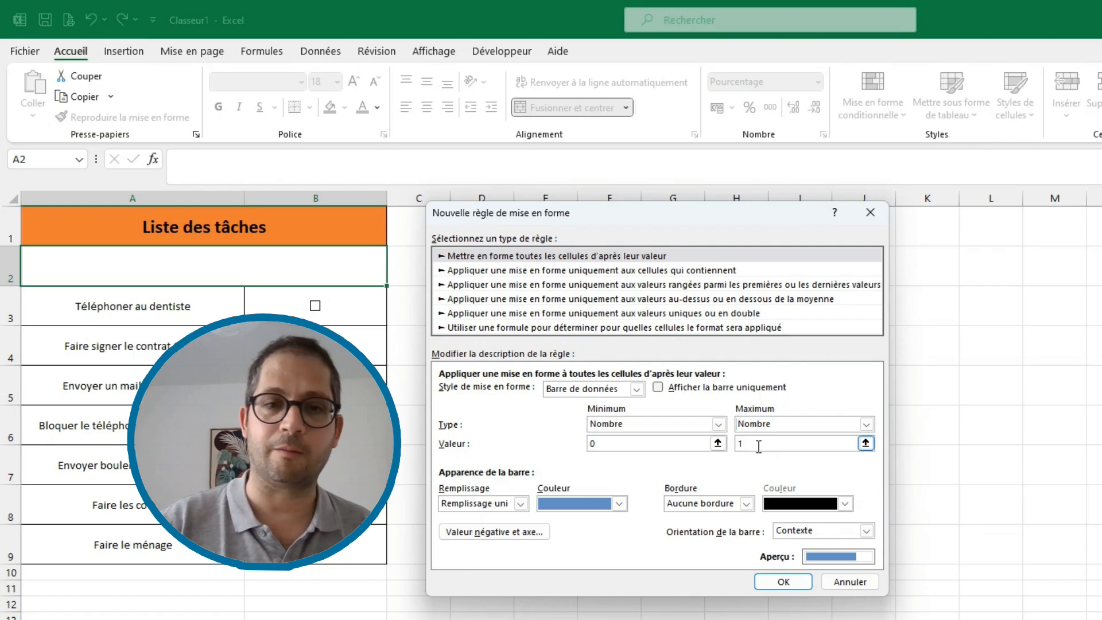
left_click(784, 582)
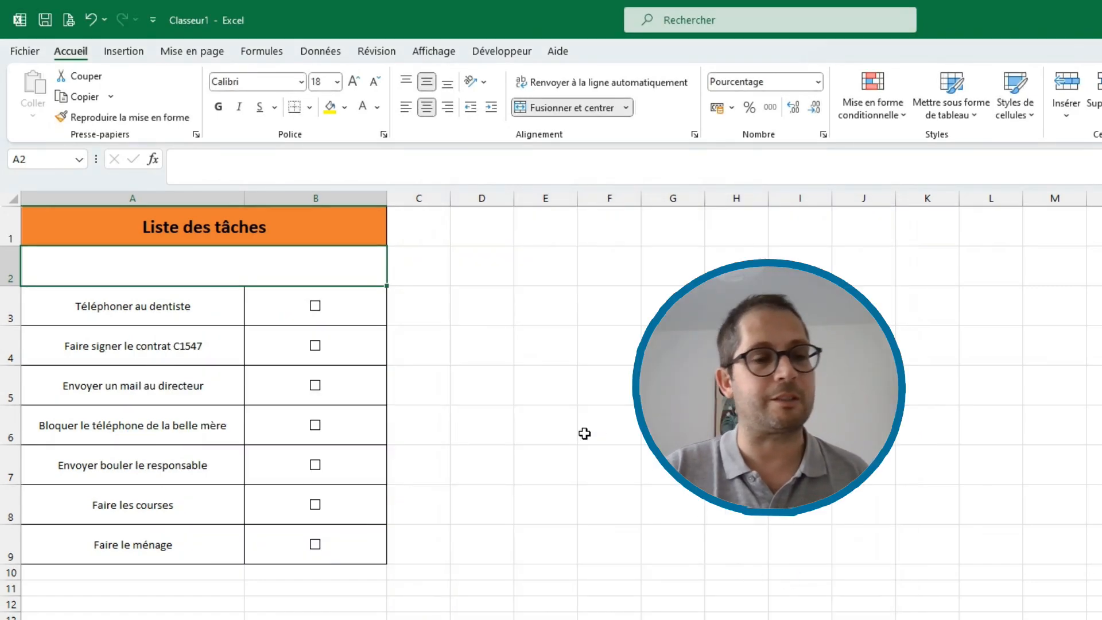
Try the checkboxes of the first three tasks to check whether the bar in A2 responds.
left_click(318, 310)
left_click(316, 345)
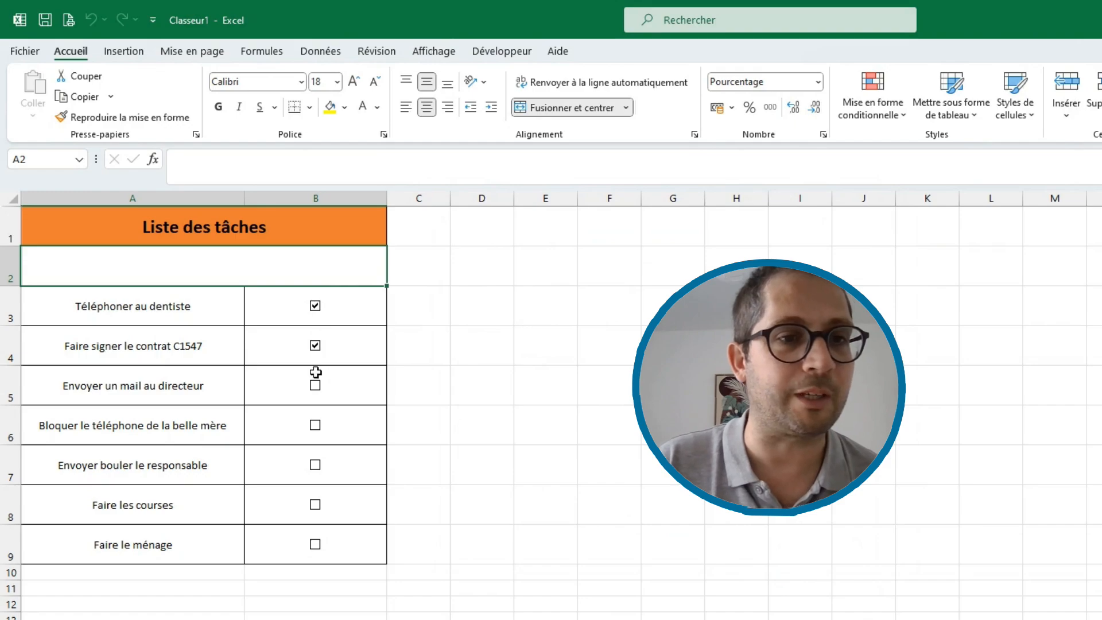
left_click(315, 385)
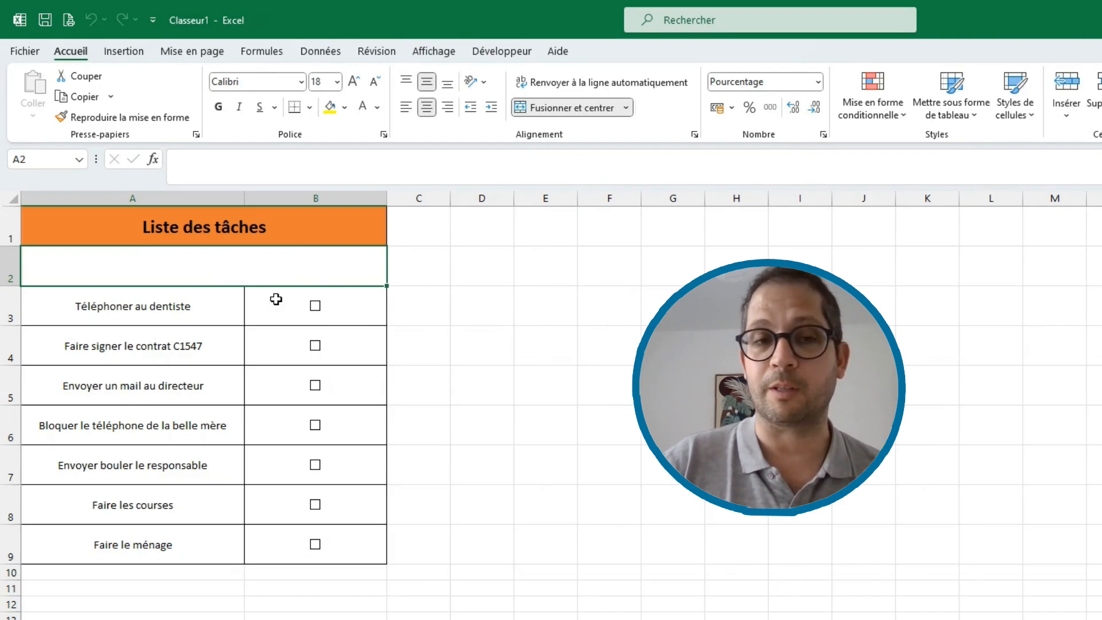
Enter the formula =MOYENNE(B3:B9*1) in cell A2 to calculate the share of completed tasks.
double_click(265, 266)
type("=")
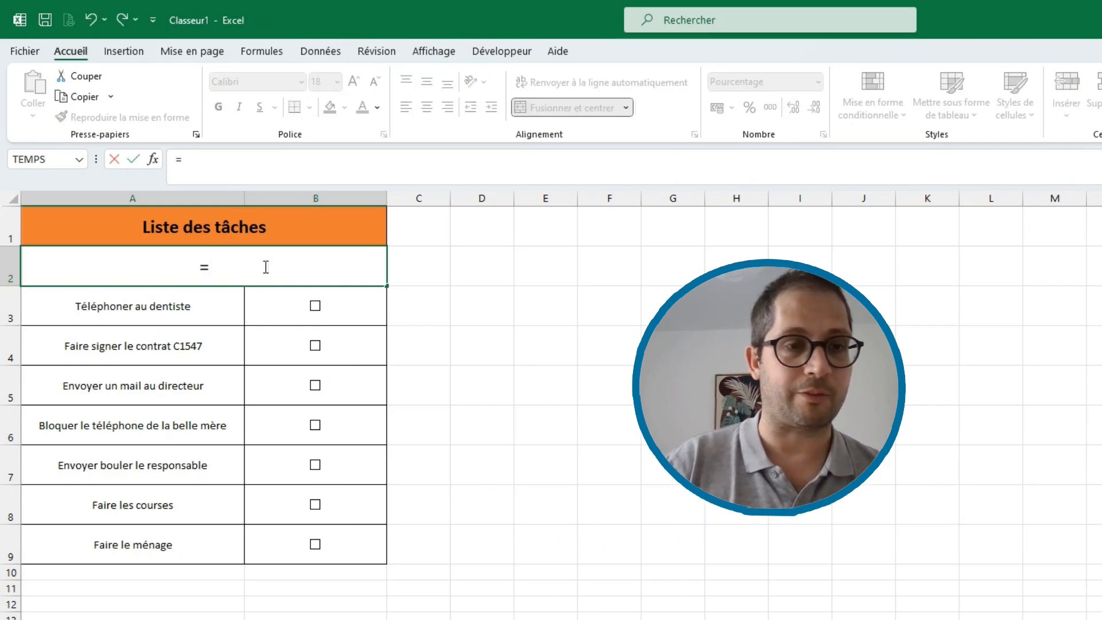
type("moyenne")
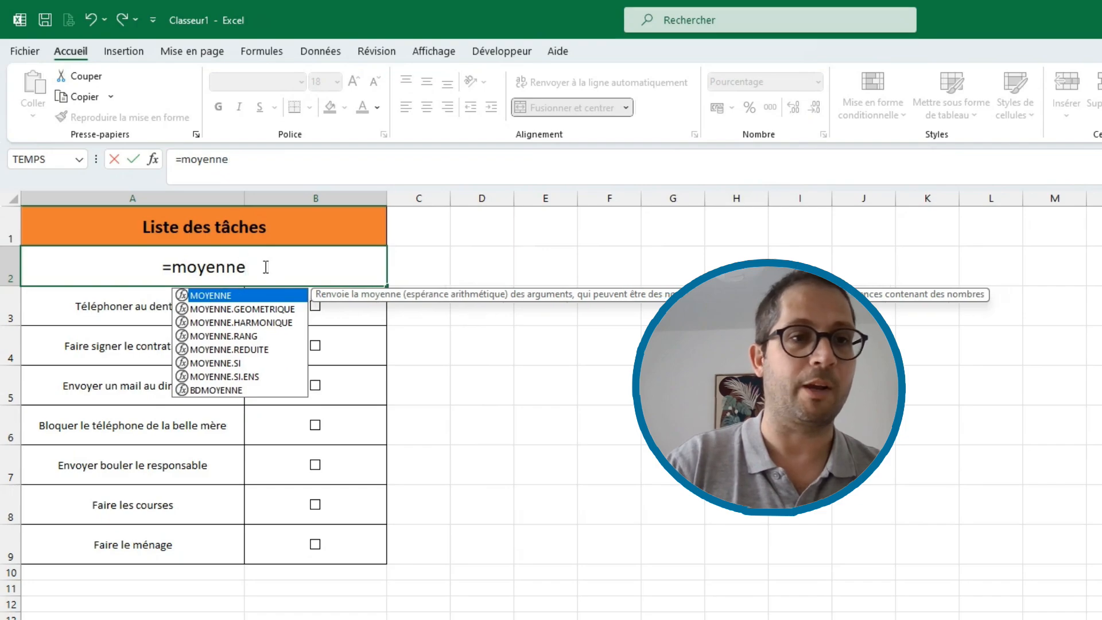
type("(")
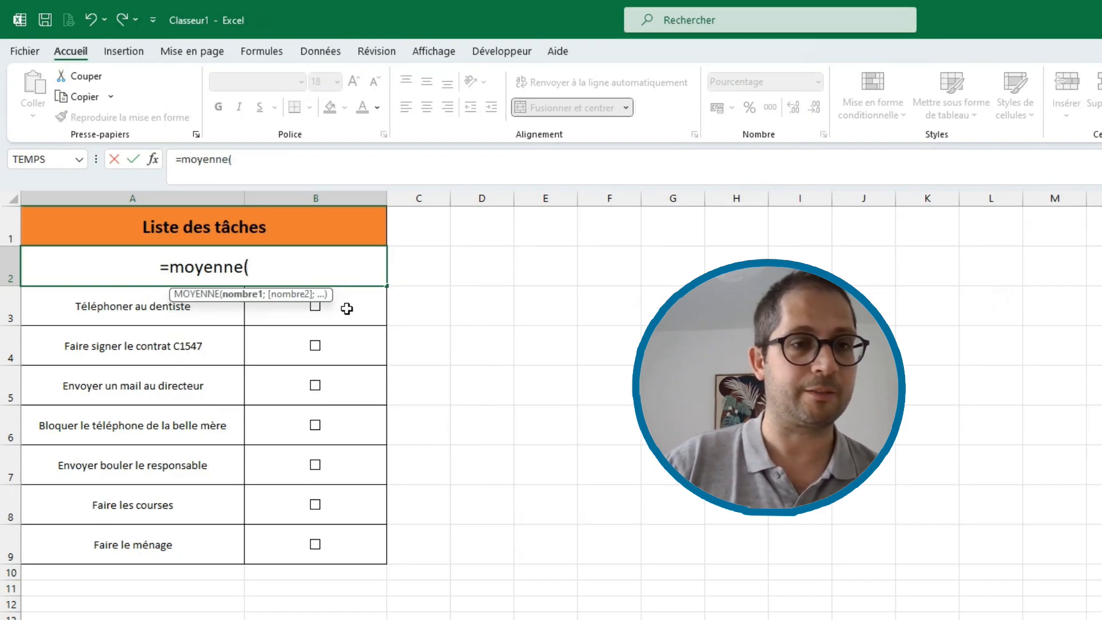
left_click_drag(347, 309, 352, 528)
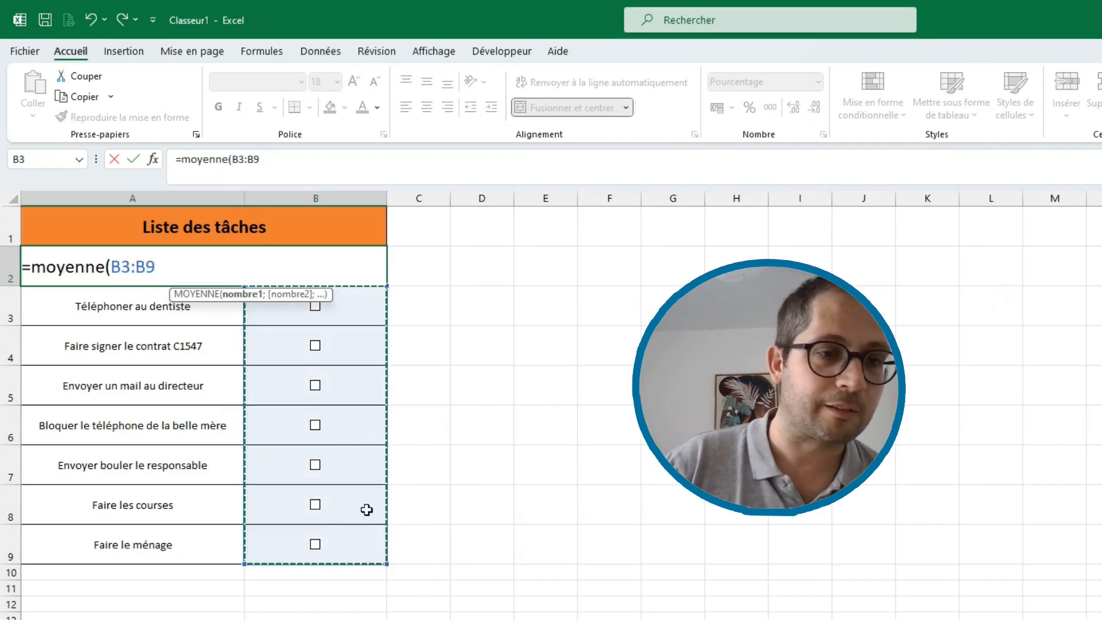
type("*1")
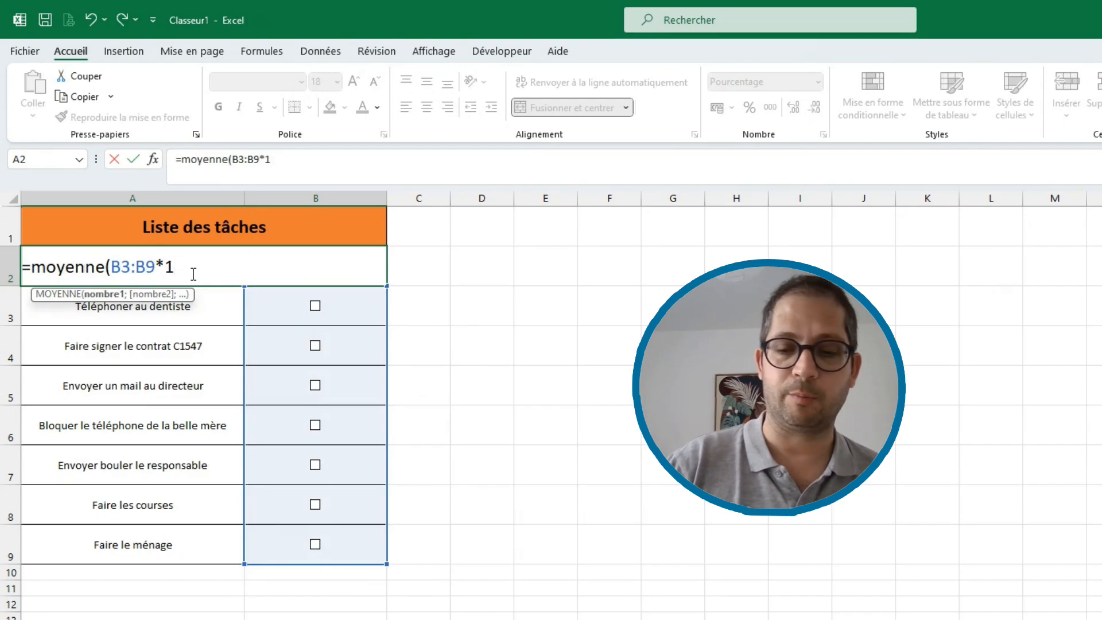
type(")")
key("Return")
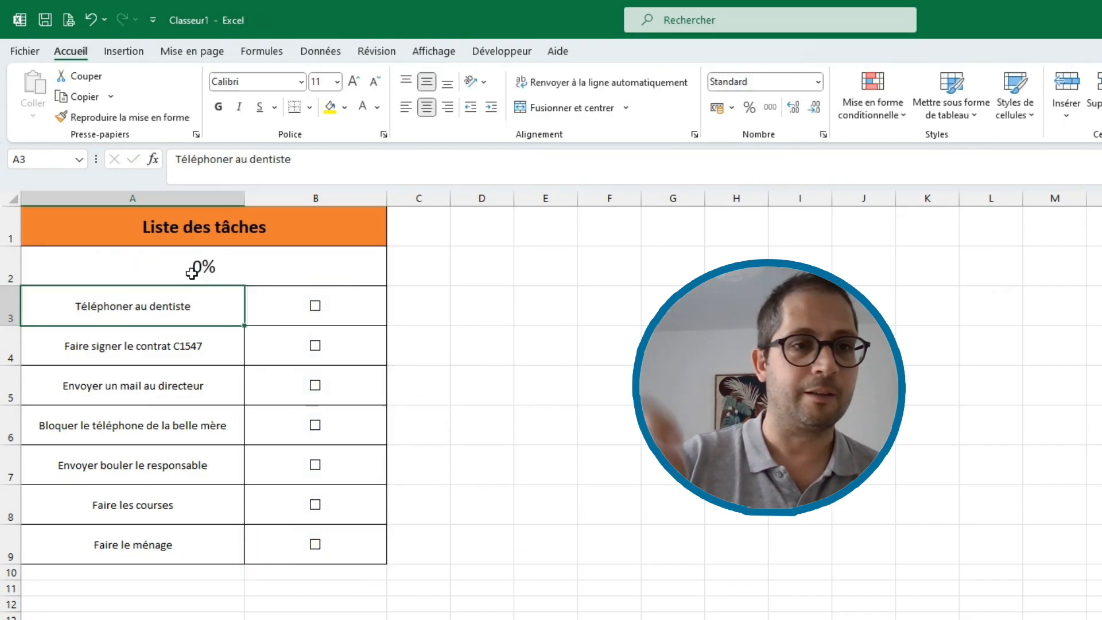
Change the number format of the completion result in cell A2 to Standard.
left_click(213, 270)
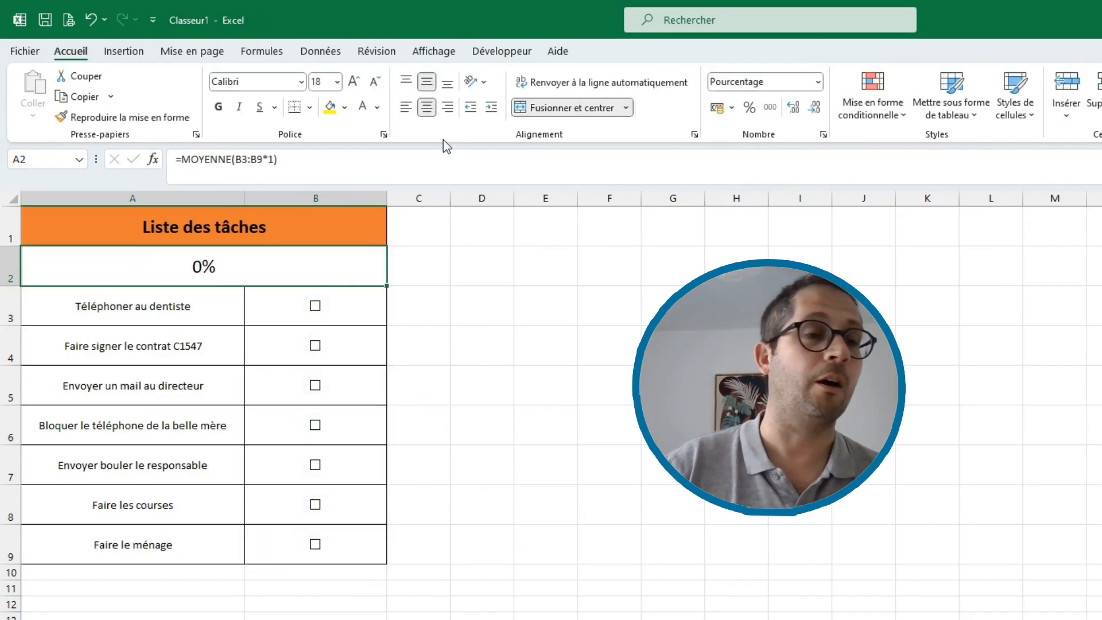
left_click(819, 82)
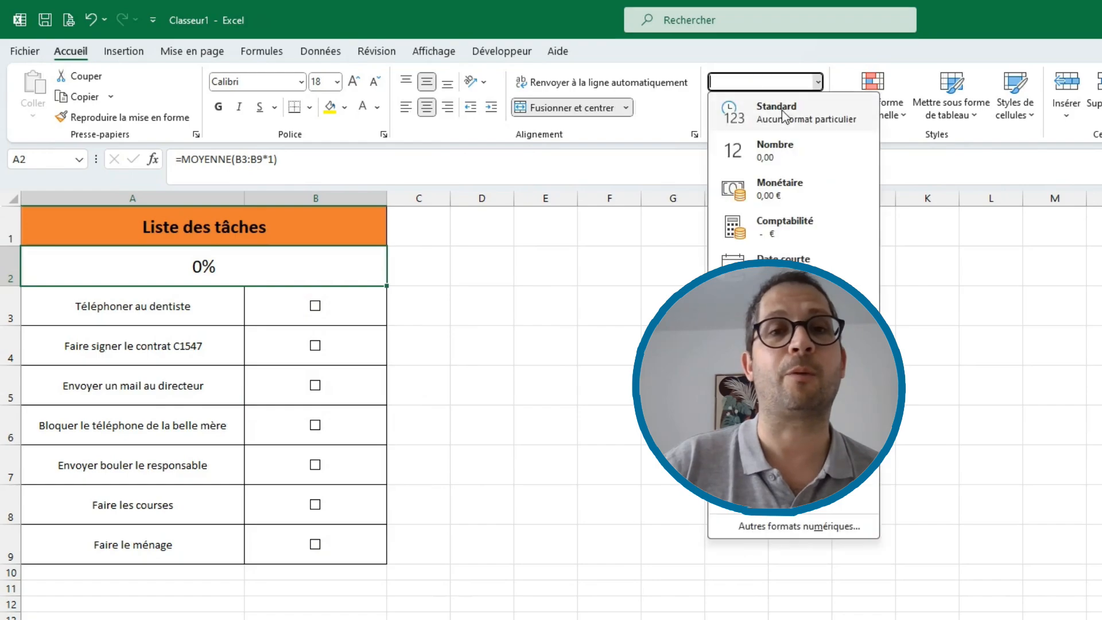
left_click(785, 122)
left_click(819, 83)
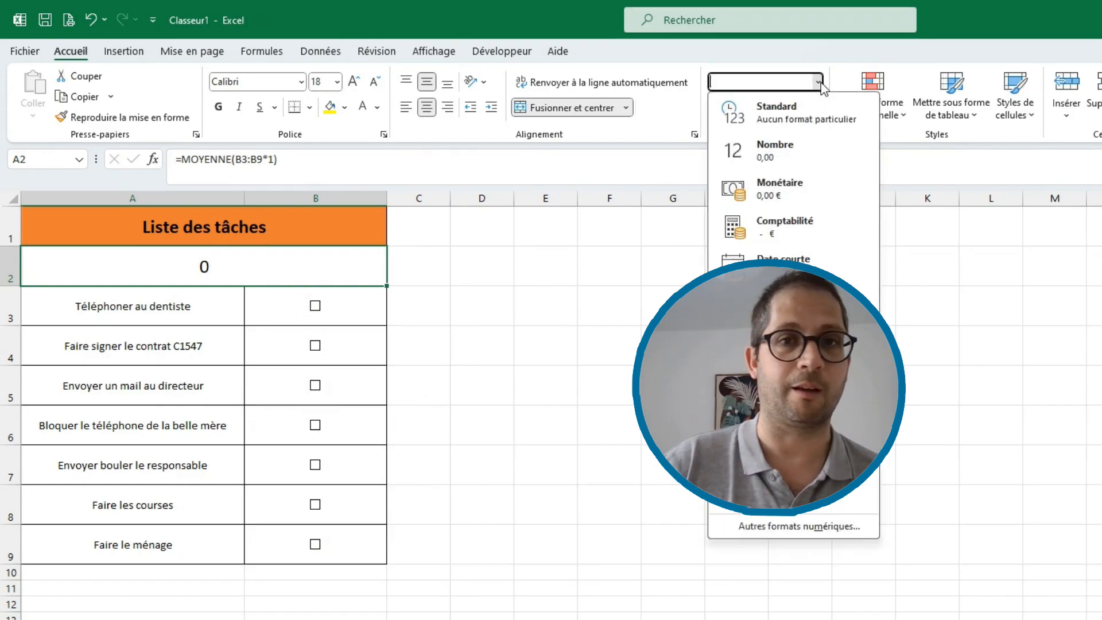
left_click(766, 115)
Test the progress bar by ticking the checkboxes in B3 to B6 and unticking the one in B5.
left_click(315, 306)
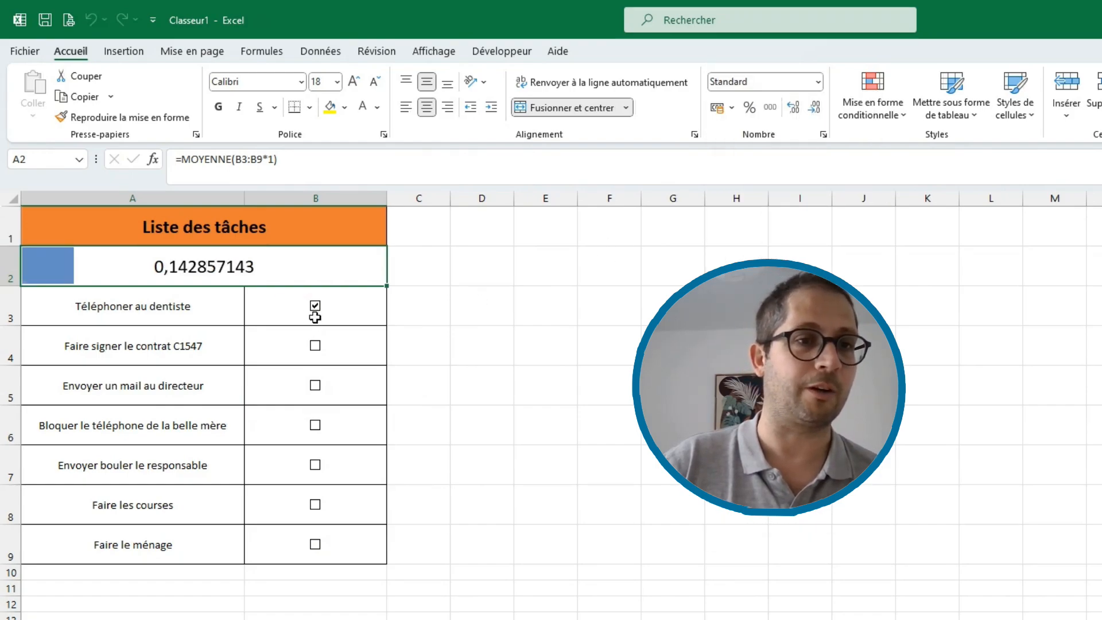
left_click(316, 347)
left_click(315, 386)
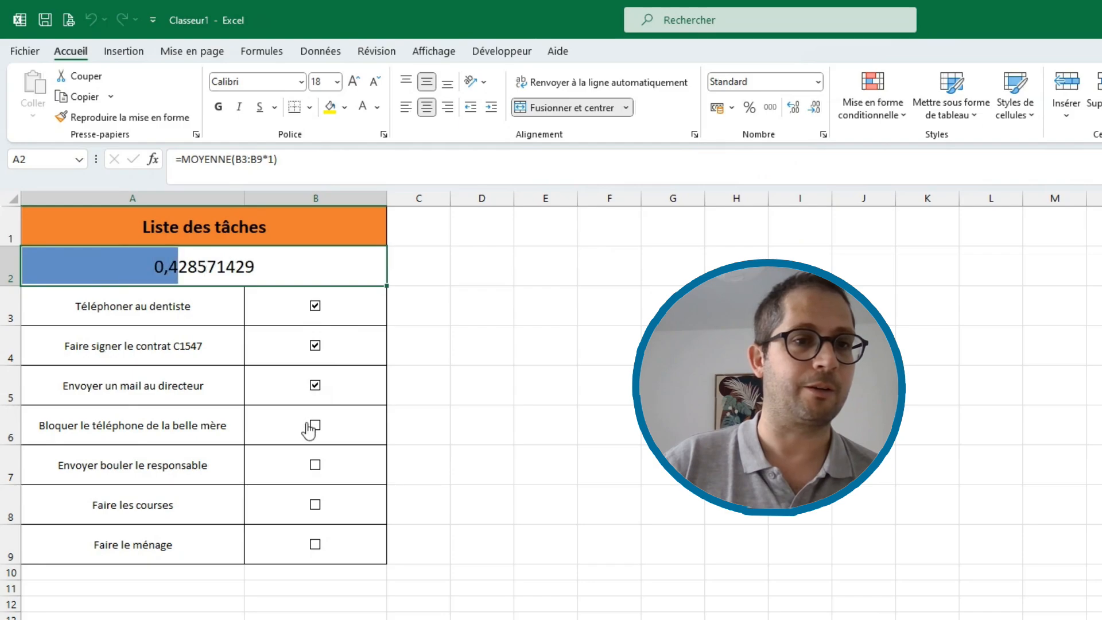
left_click(315, 426)
left_click(315, 386)
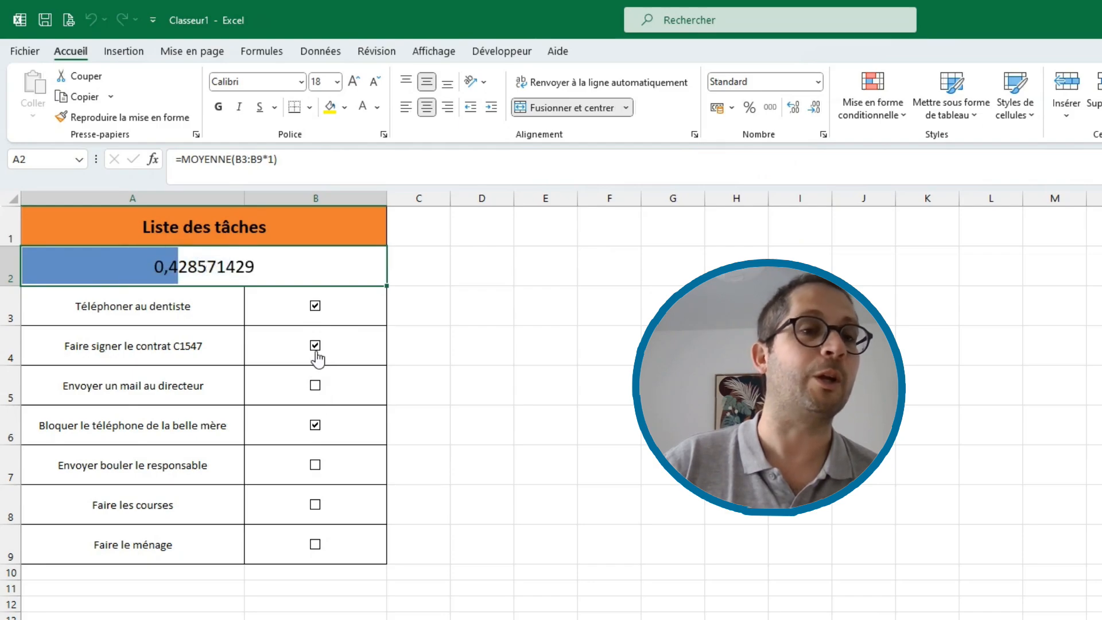
Untick the completed tasks in B4, B3 and B6 so that the whole list is unchecked.
left_click(315, 346)
left_click(320, 315)
left_click(316, 426)
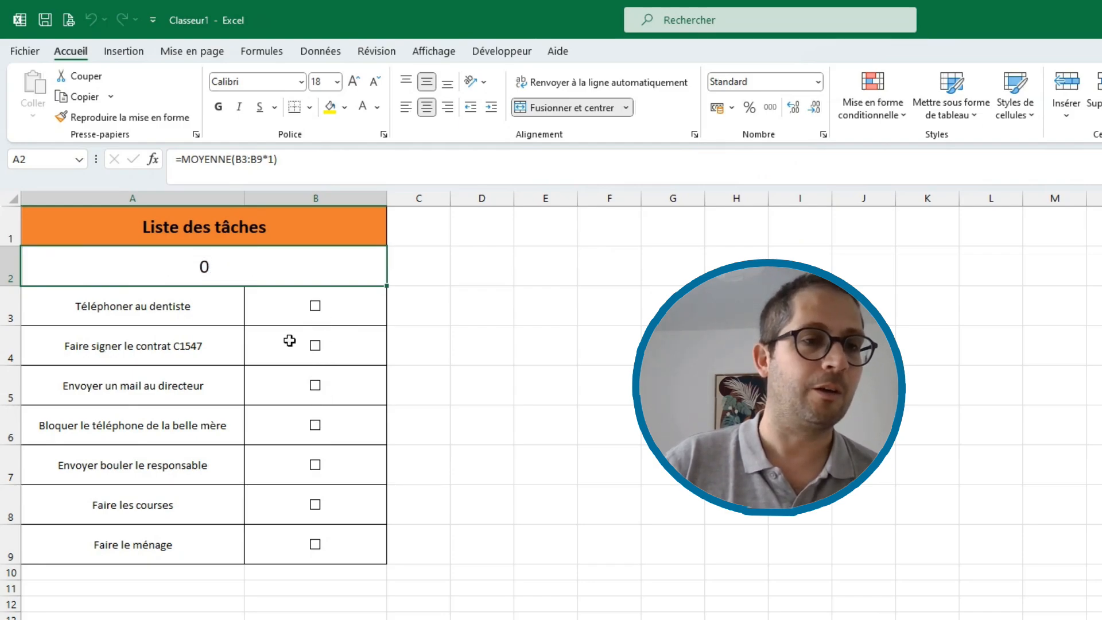
Format the completion result in cell A2 as Pourcentage with no decimal places.
left_click(819, 82)
left_click(784, 380)
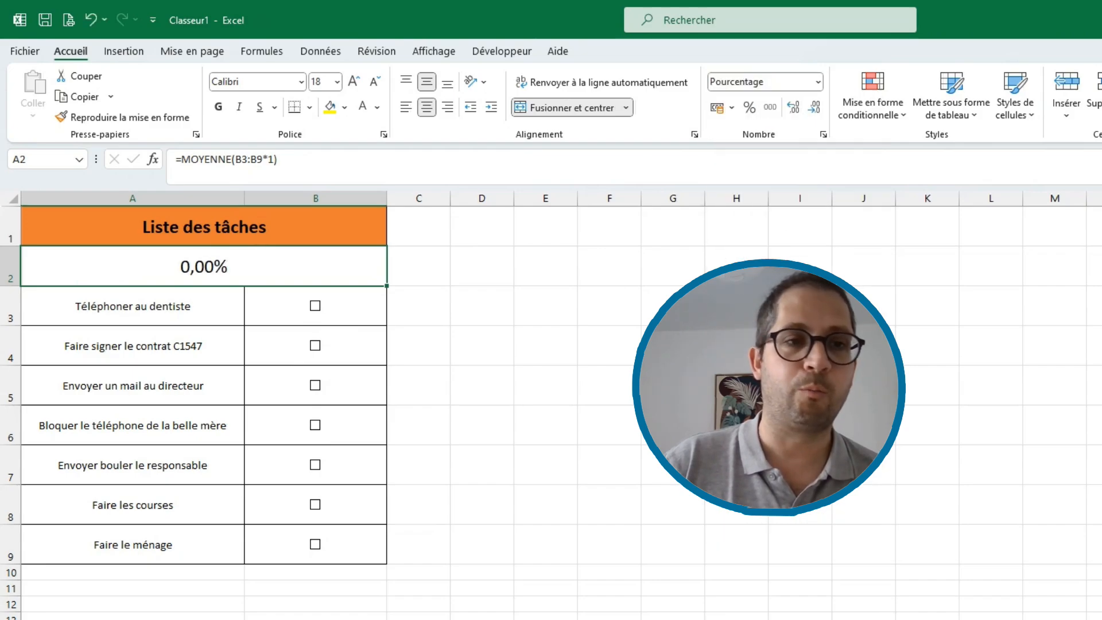
left_click(678, 348)
left_click(311, 252)
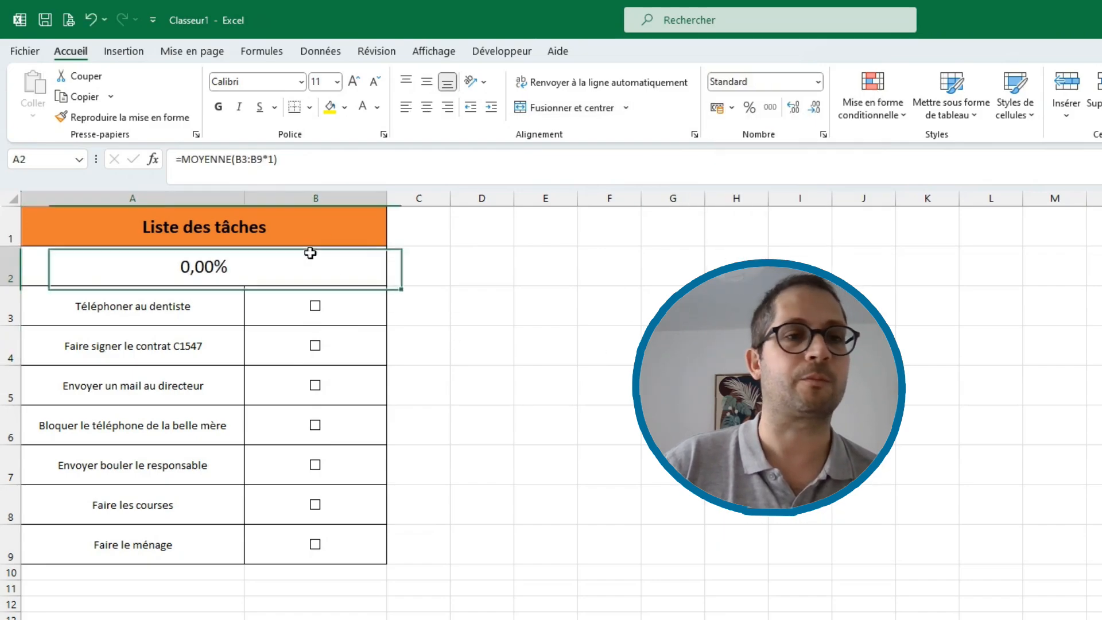
left_click(799, 108)
left_click(815, 108)
left_click(815, 108)
left_click(816, 108)
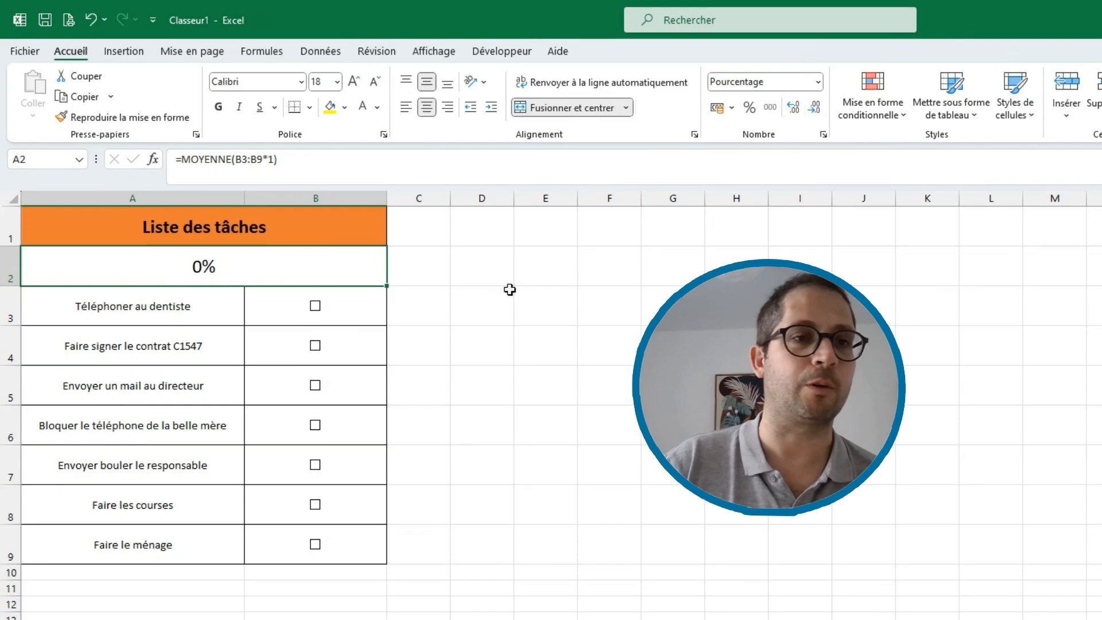
Test the percentage bar by ticking all seven task checkboxes from B3 to B9.
left_click(317, 308)
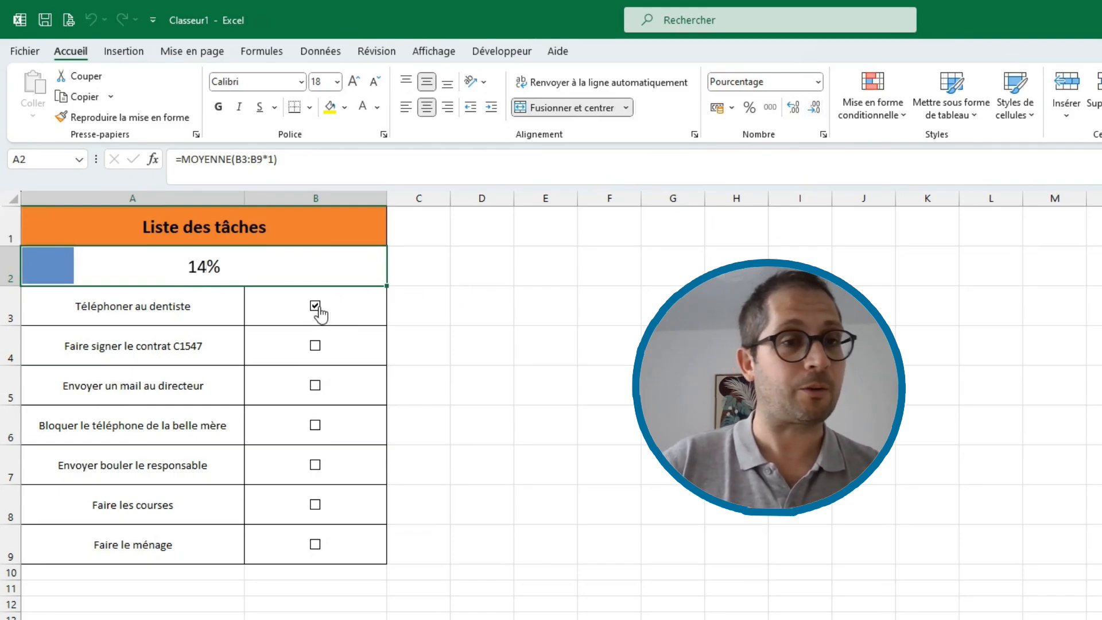
left_click(315, 346)
left_click(316, 384)
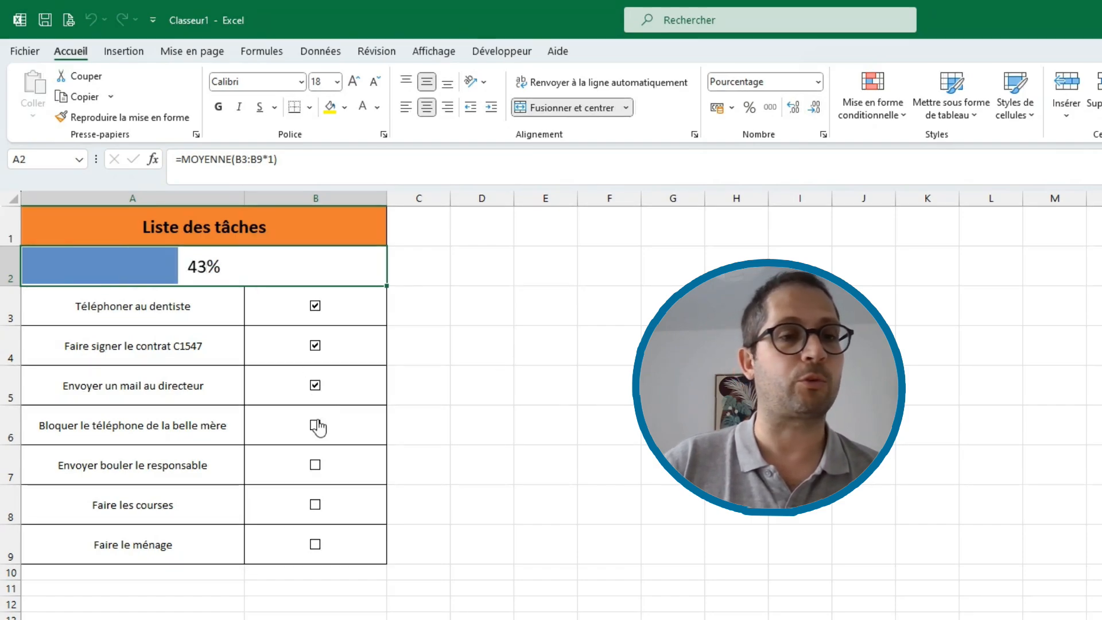
left_click(316, 426)
left_click(315, 465)
left_click(315, 504)
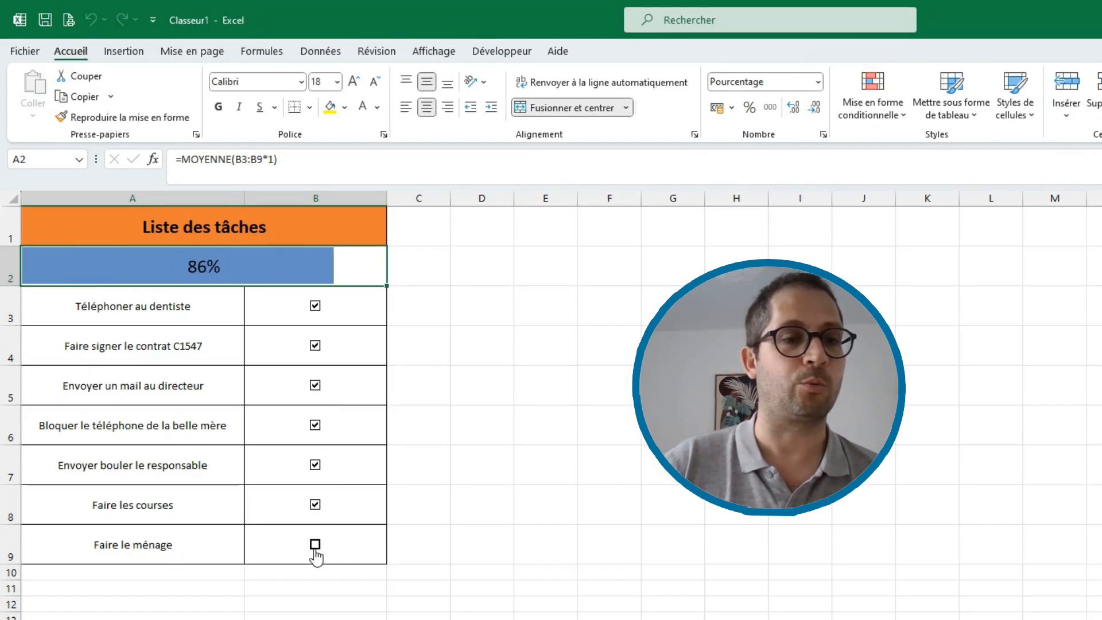
left_click(316, 548)
Untick all seven task checkboxes from B3 to B9 to reset the list.
left_click(316, 306)
left_click(316, 345)
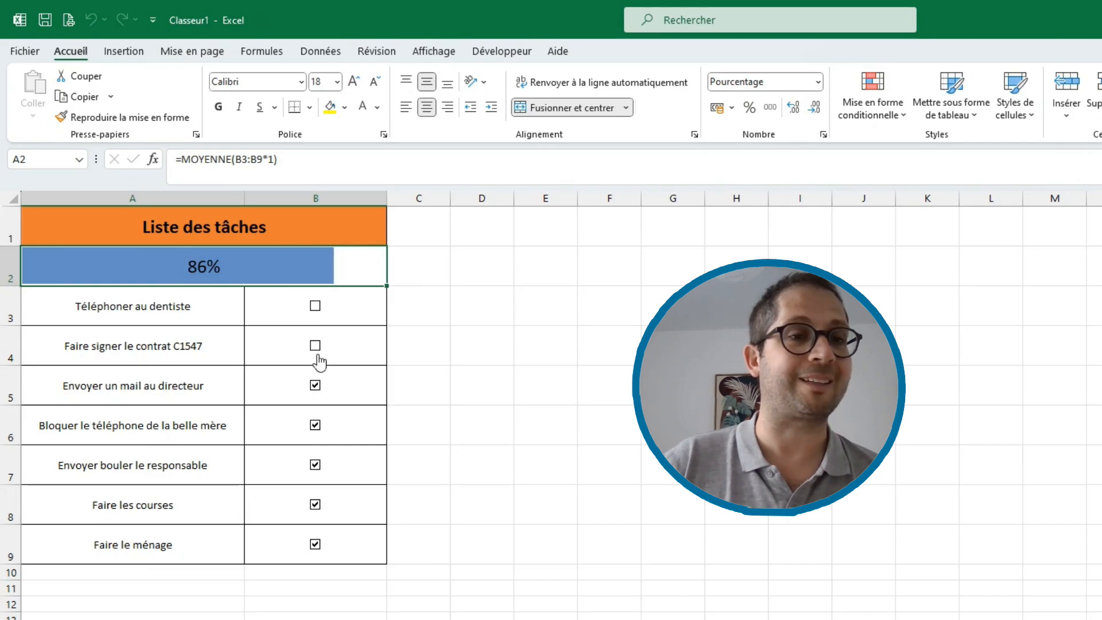
left_click(316, 385)
left_click(315, 426)
left_click(315, 465)
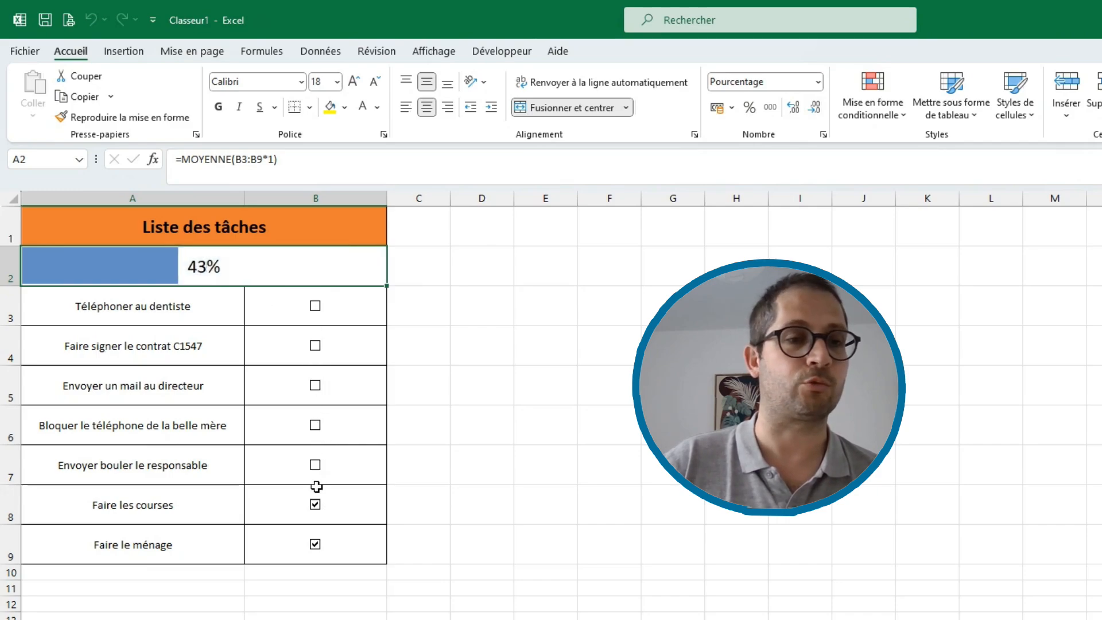
left_click(315, 505)
left_click(315, 545)
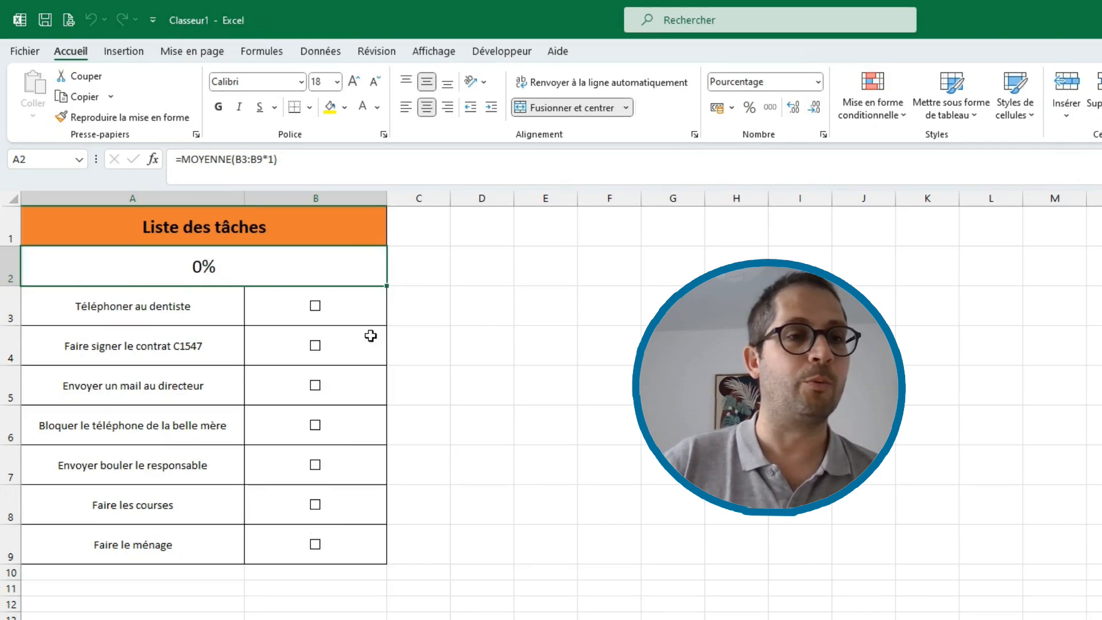
Edit the data bar rule of cell A2 so that its fill colour is green, and apply the change.
left_click(884, 112)
left_click(867, 354)
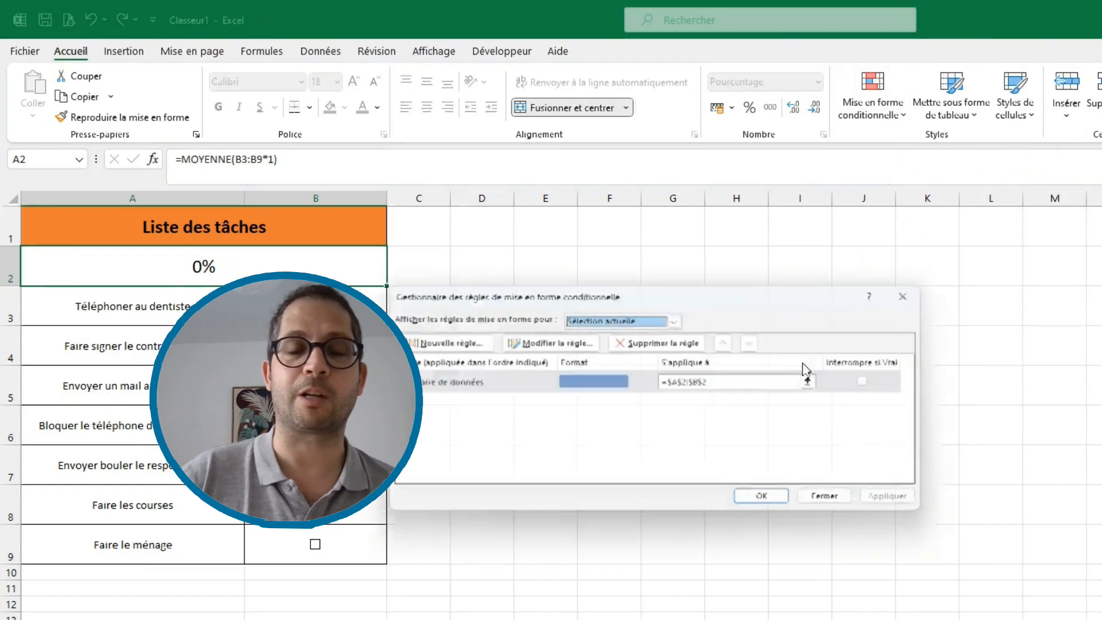
left_click(529, 345)
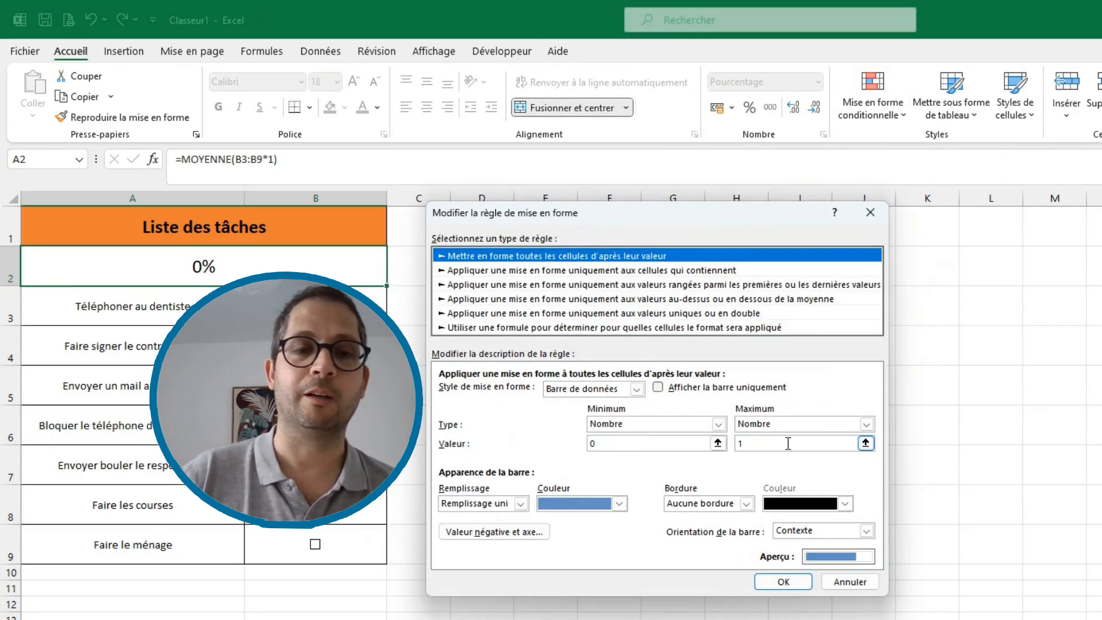
left_click(619, 503)
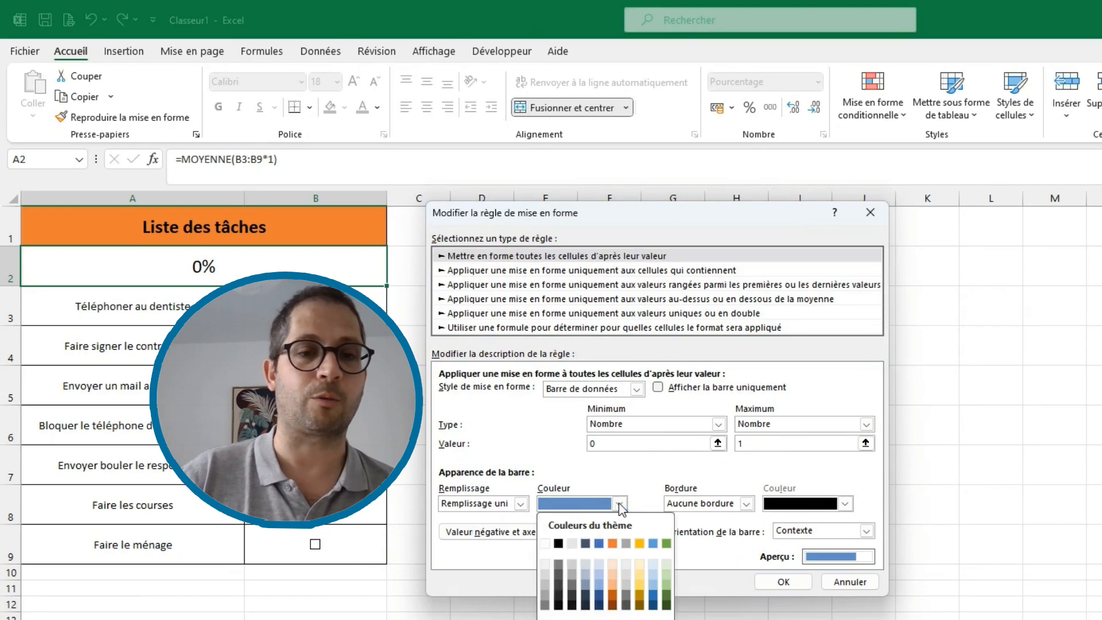
left_click(666, 603)
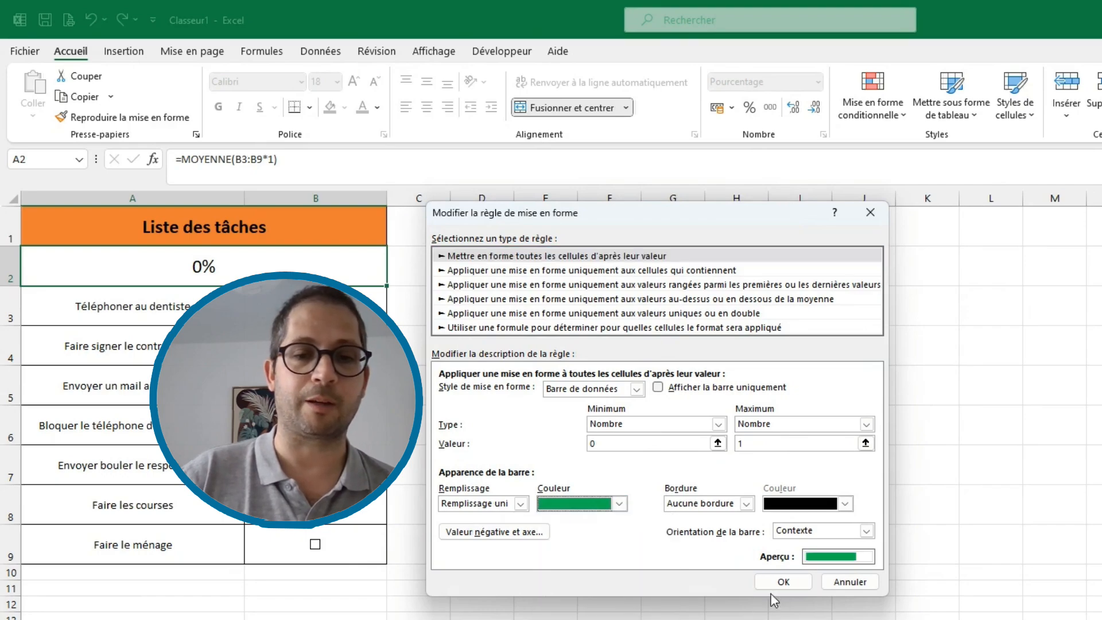
left_click(784, 581)
left_click(904, 503)
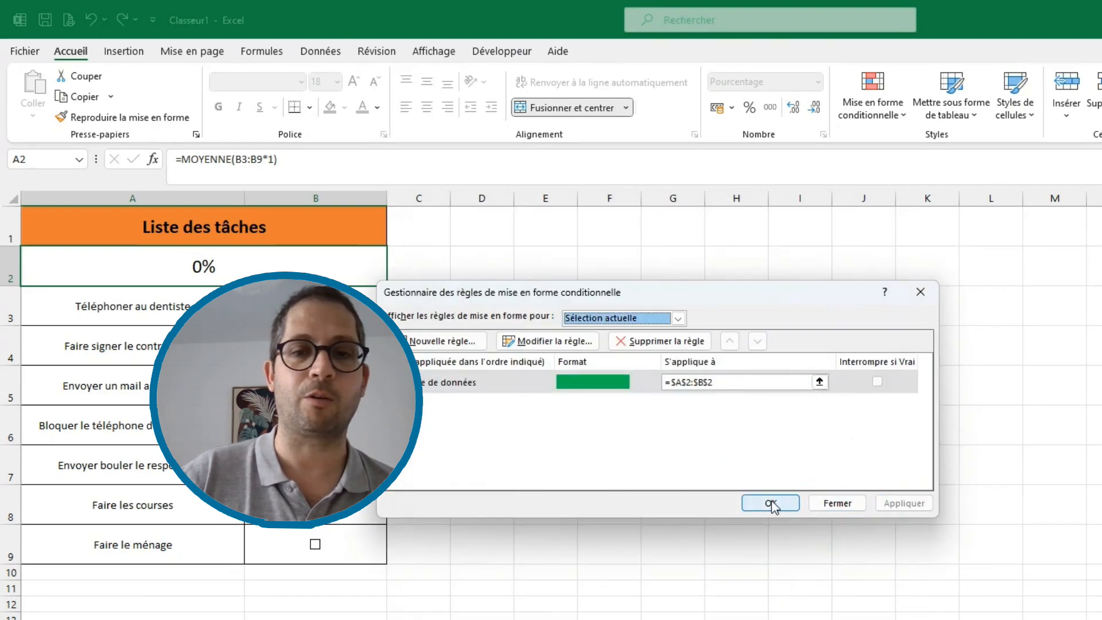
left_click(770, 503)
Test the green bar by ticking the checkboxes in B3 to B6 and unticking those in B5 and B3.
left_click(315, 306)
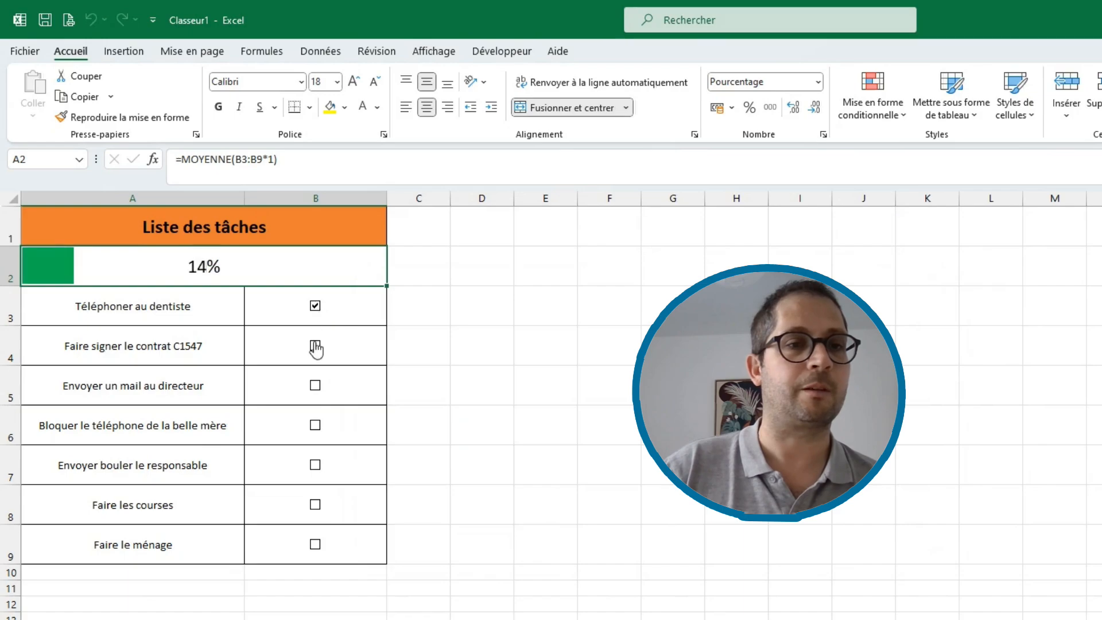
left_click(315, 345)
left_click(315, 385)
left_click(315, 424)
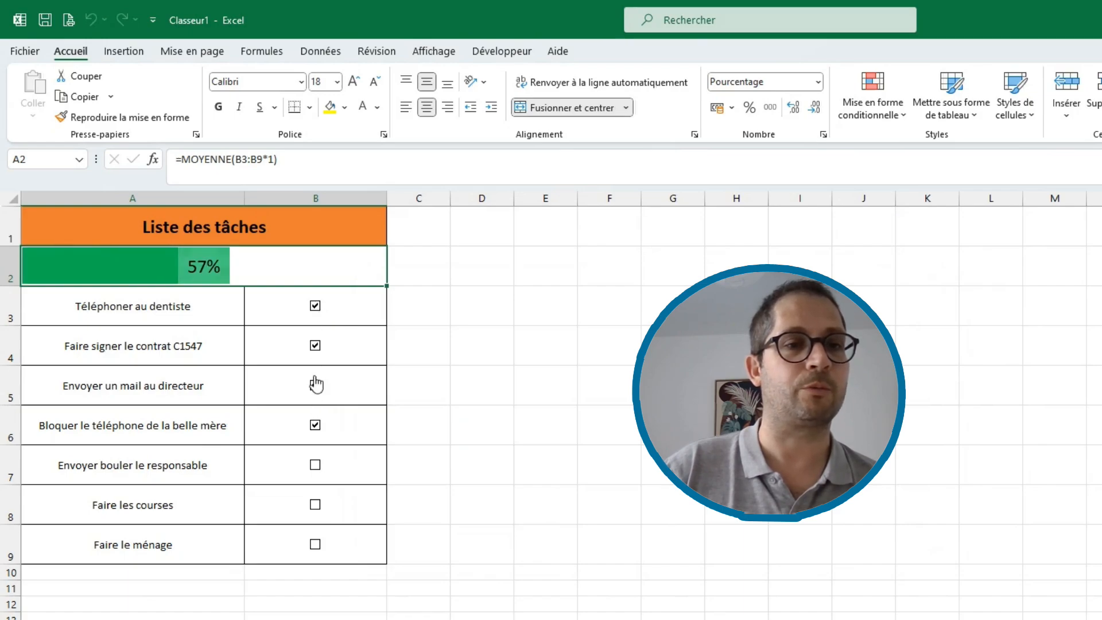
left_click(315, 385)
left_click(315, 310)
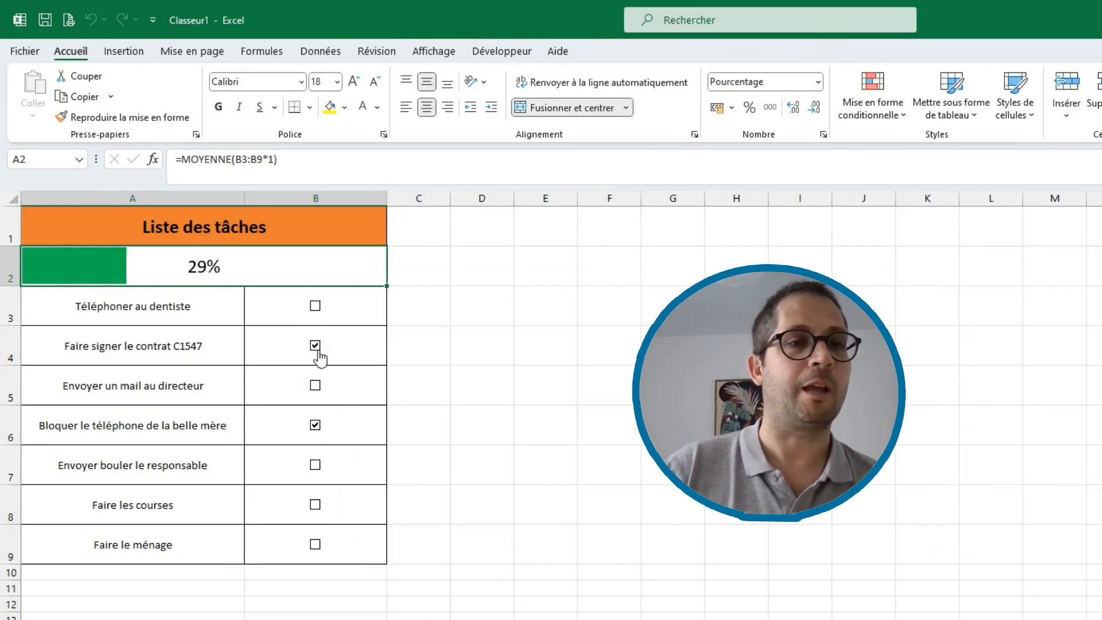
Tick the remaining checkboxes in B5, B3 and B7 to B9 to complete every task, and select cell A2.
left_click(316, 359)
left_click(316, 388)
left_click(315, 306)
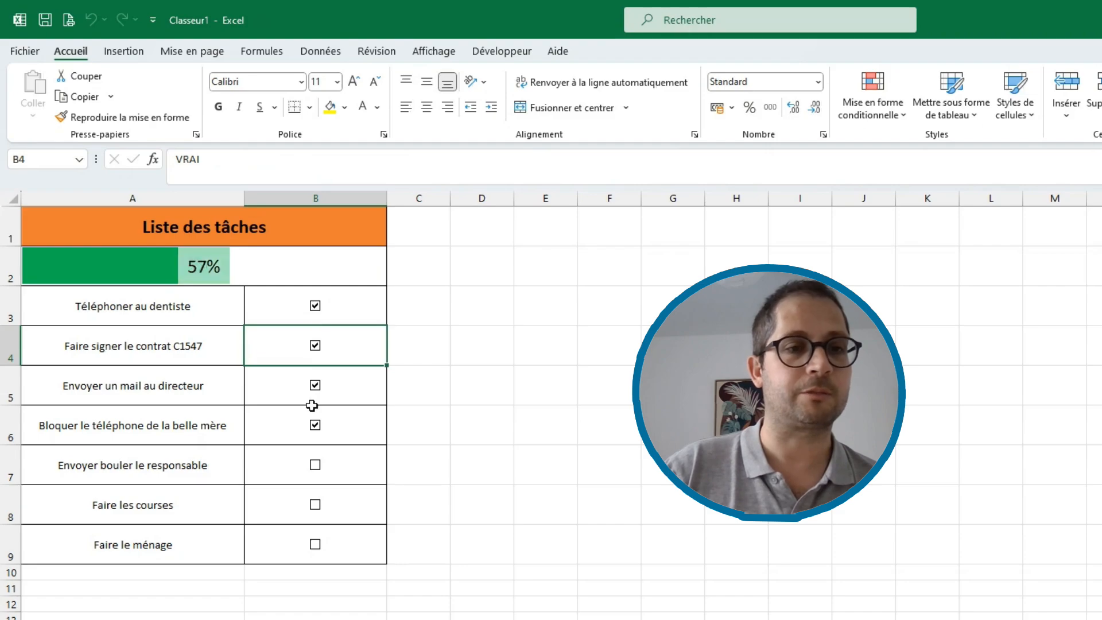
left_click(314, 466)
left_click(315, 504)
left_click(315, 545)
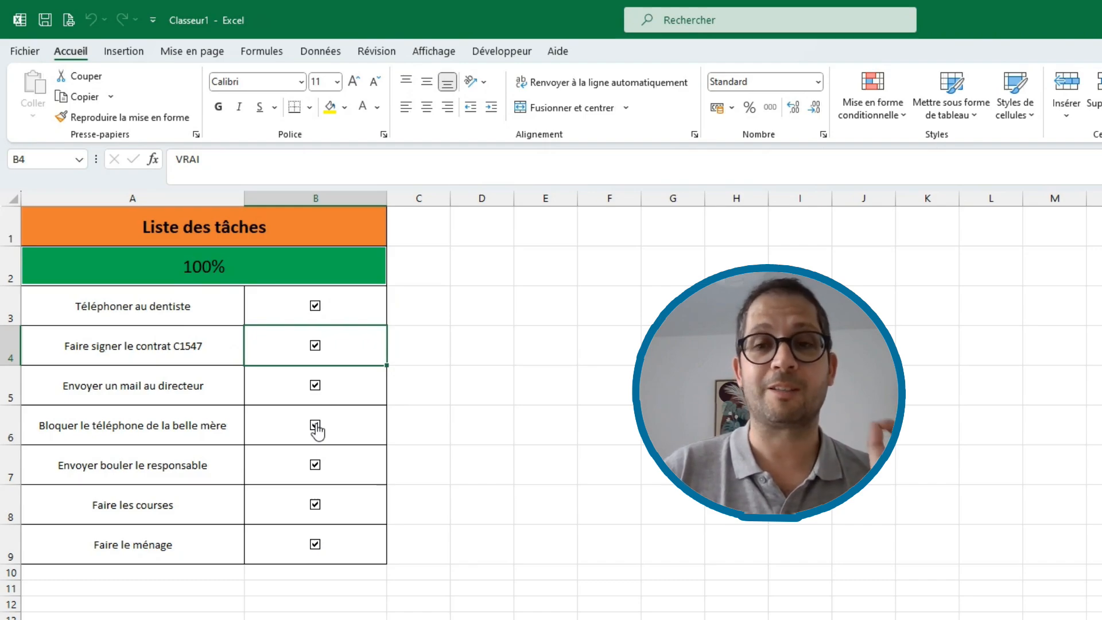
left_click(258, 273)
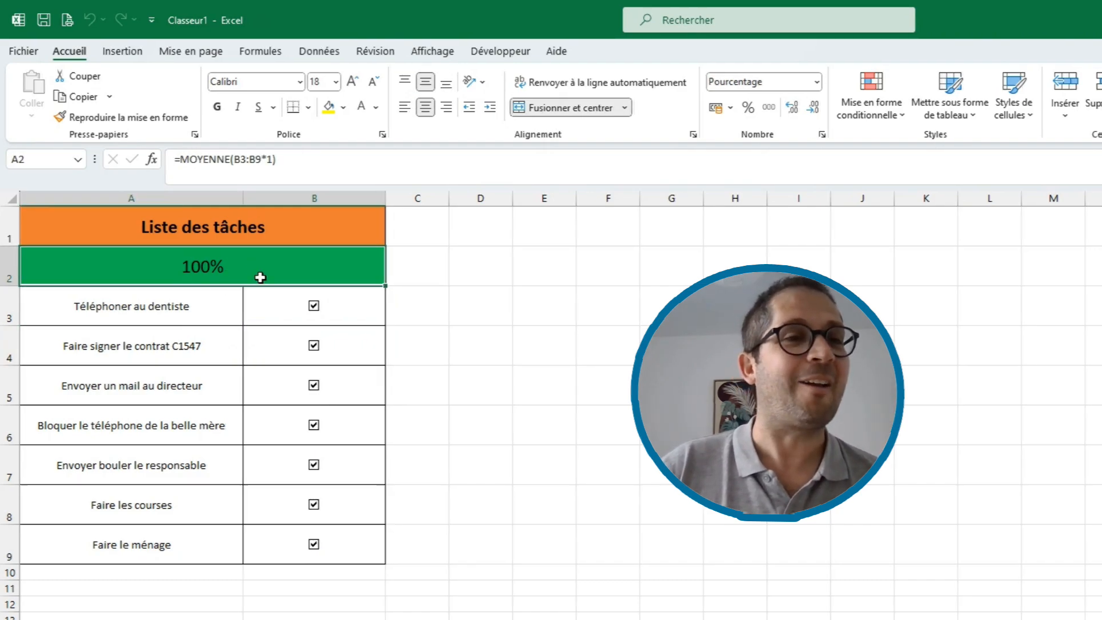